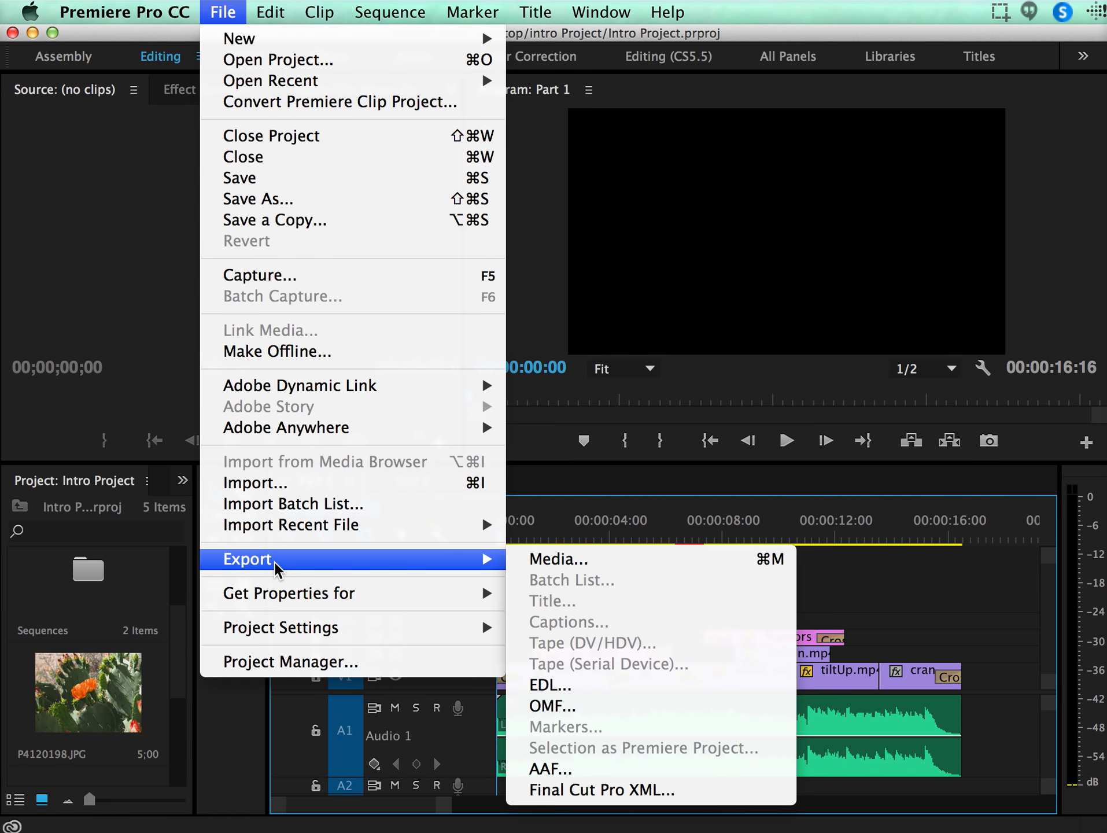
Step: Open the media export settings for the Part 1 sequence and send the export to the Media Encoder queue
{"action": "left_click", "coordinate": [559, 566]}
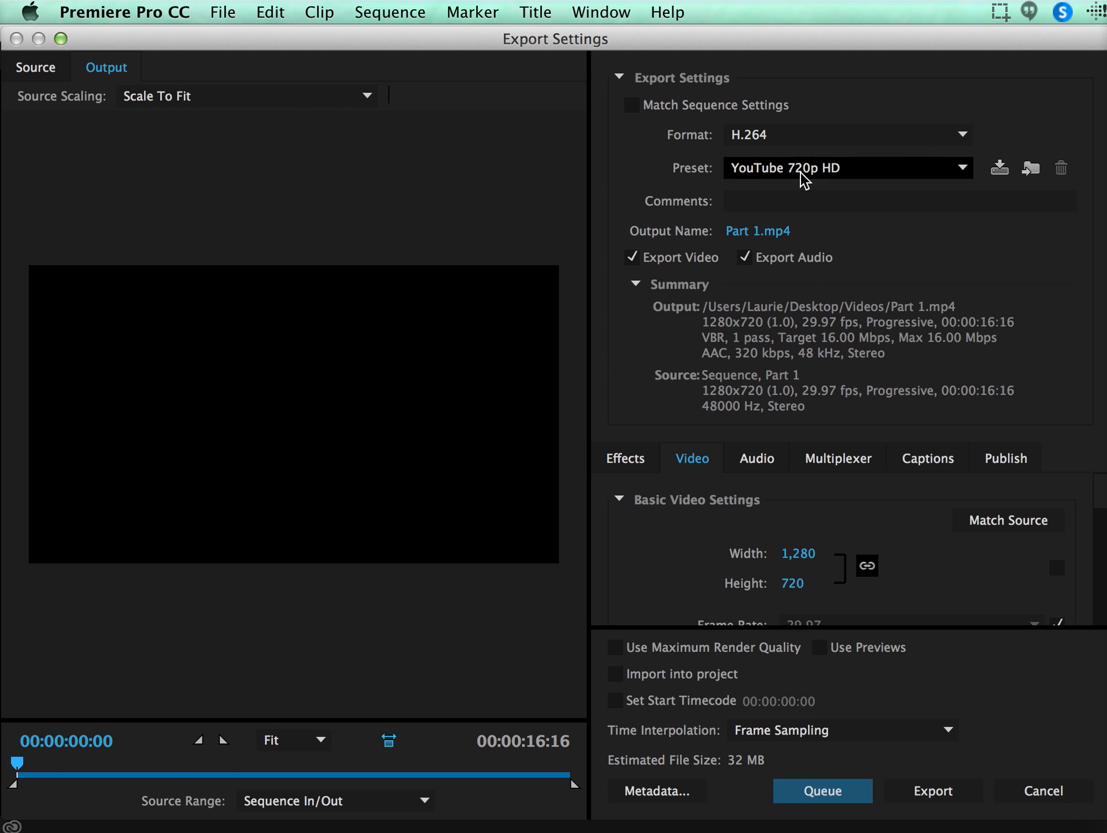
{"action": "left_click", "coordinate": [780, 231]}
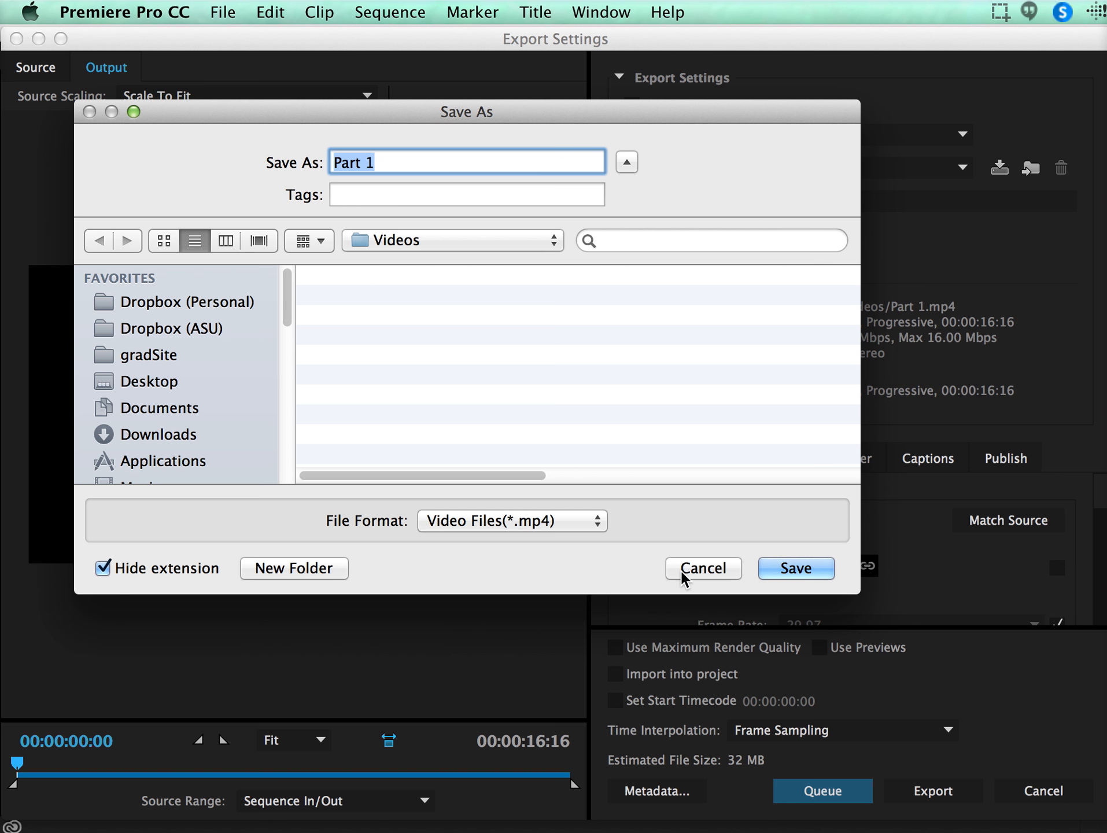
{"action": "left_click", "coordinate": [709, 570]}
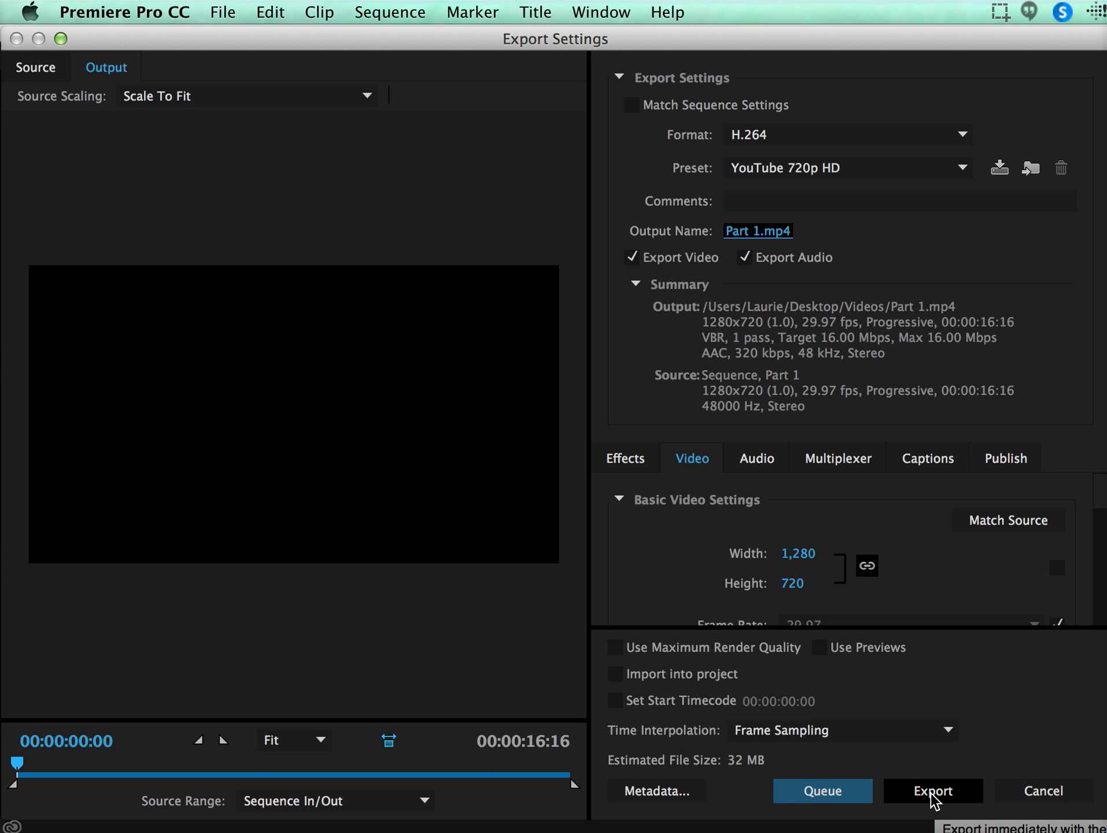
{"action": "left_click", "coordinate": [813, 798]}
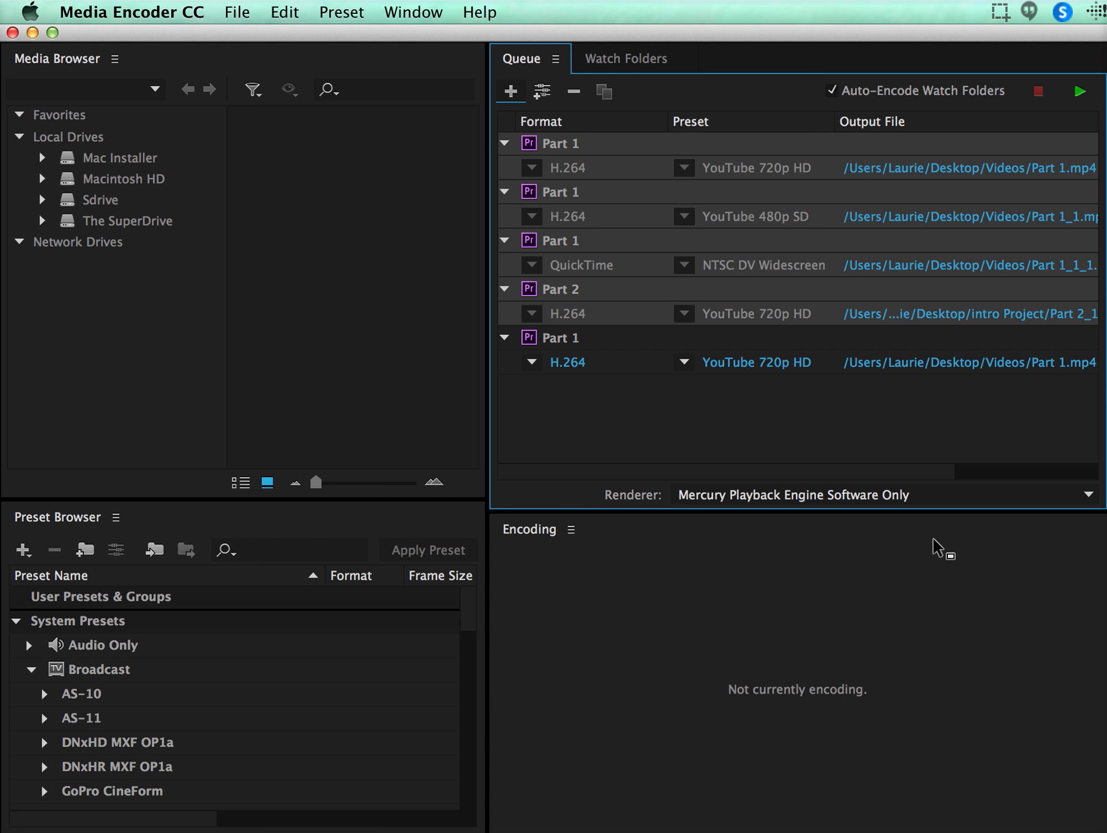
Step: Remove the four old finished jobs from the queue, leaving only the newly added Part 1 job
{"action": "left_click", "coordinate": [638, 438]}
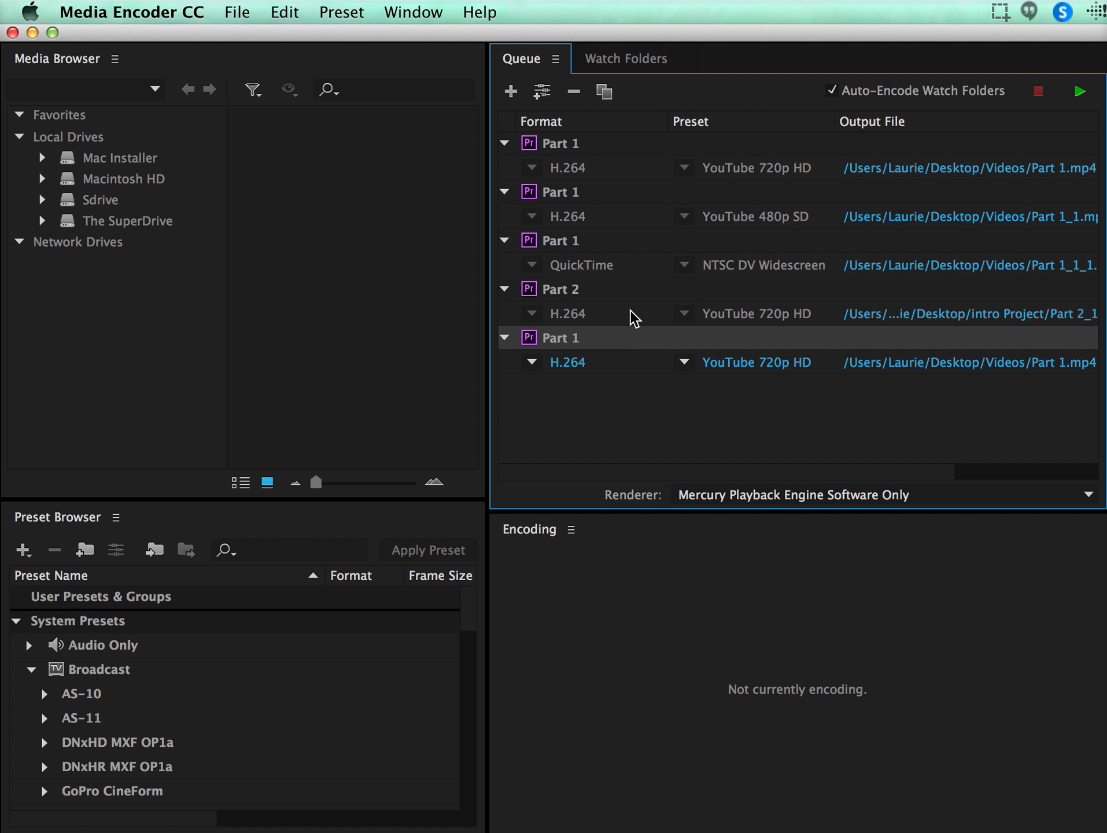
{"action": "left_click", "coordinate": [616, 136], "text": "shift"}
{"action": "right_click", "coordinate": [615, 169]}
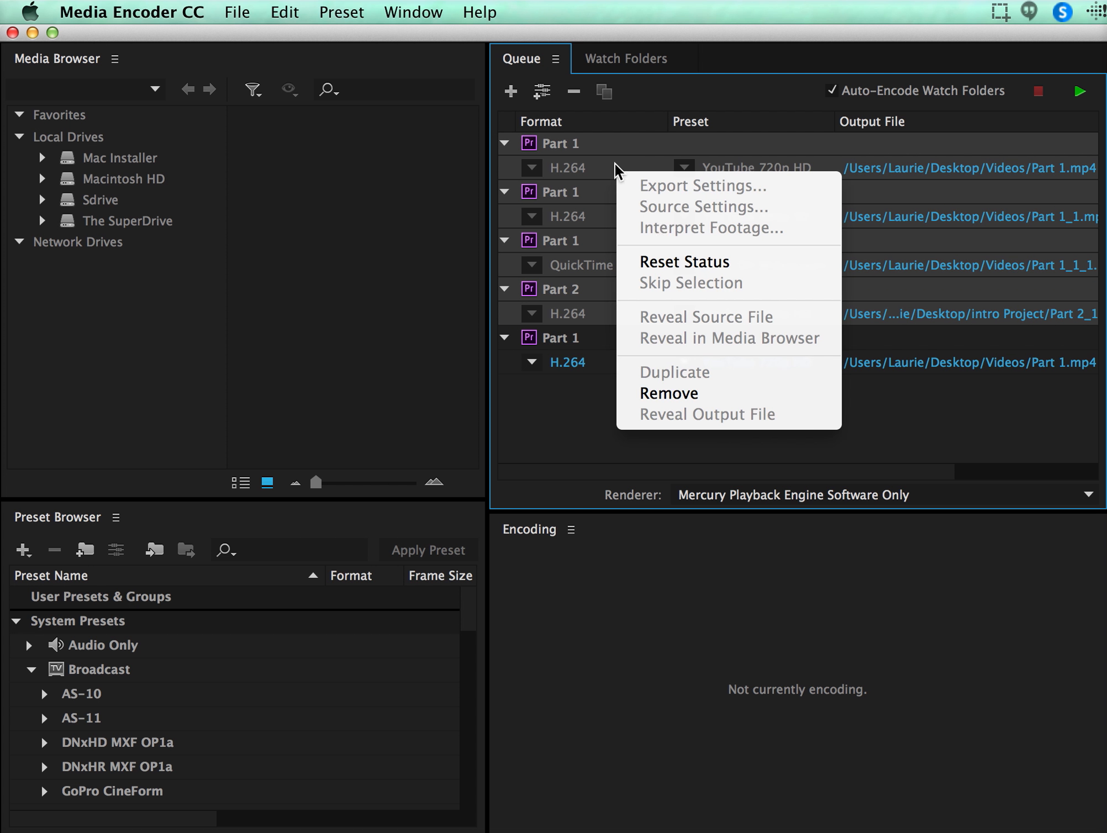
{"action": "left_click", "coordinate": [668, 392]}
{"action": "left_click", "coordinate": [755, 505]}
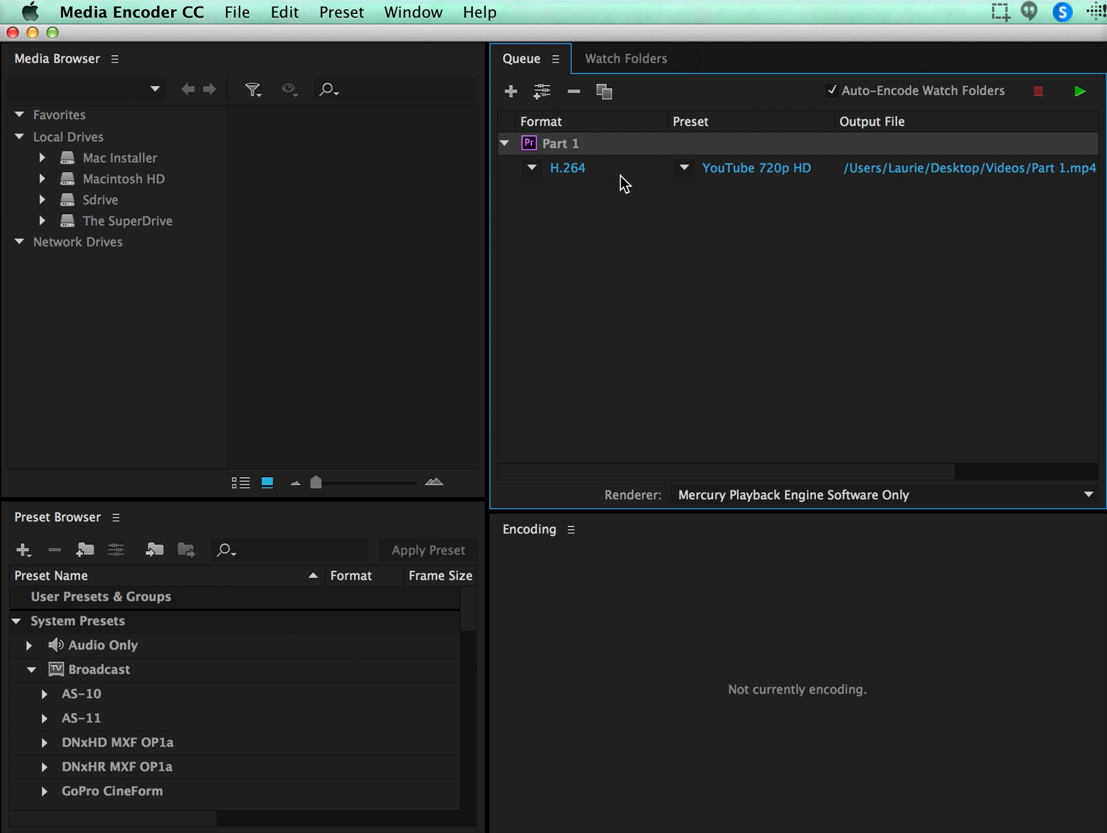
{"action": "left_click", "coordinate": [629, 269]}
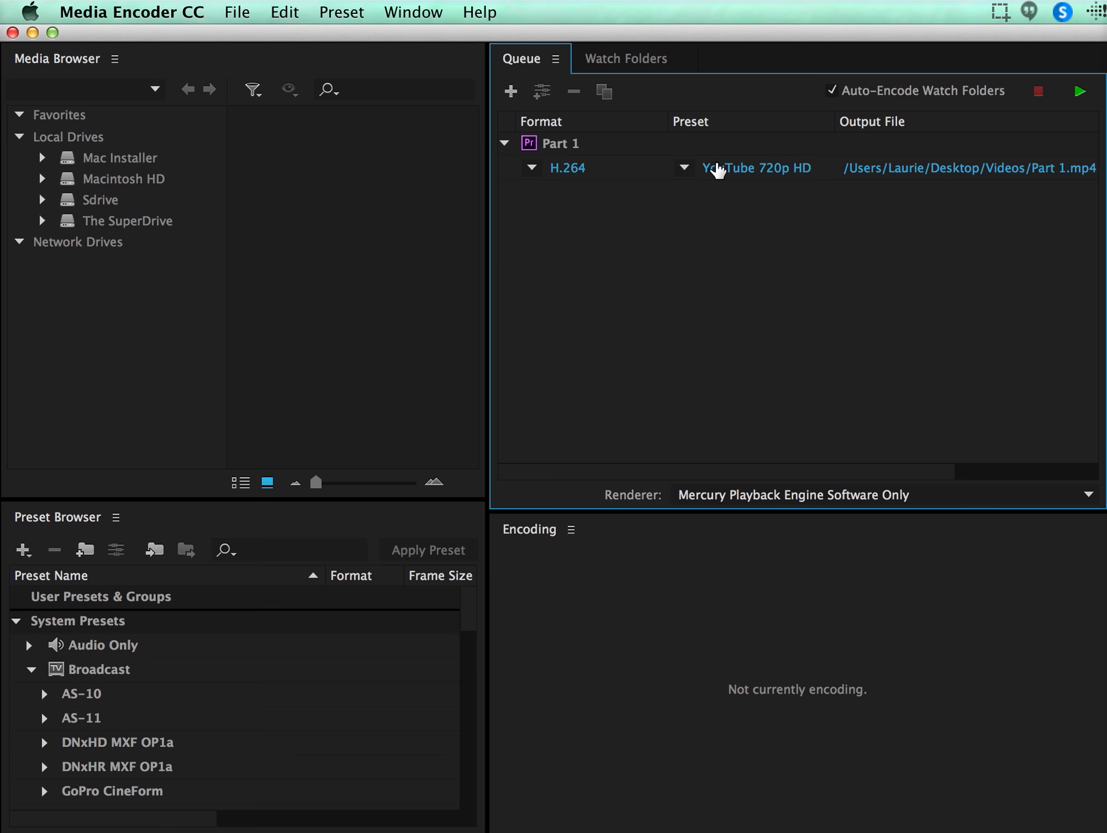
Step: Duplicate the Part 1 job twice in the encoding queue
{"action": "mouse_move", "coordinate": [720, 172]}
{"action": "left_click", "coordinate": [567, 144]}
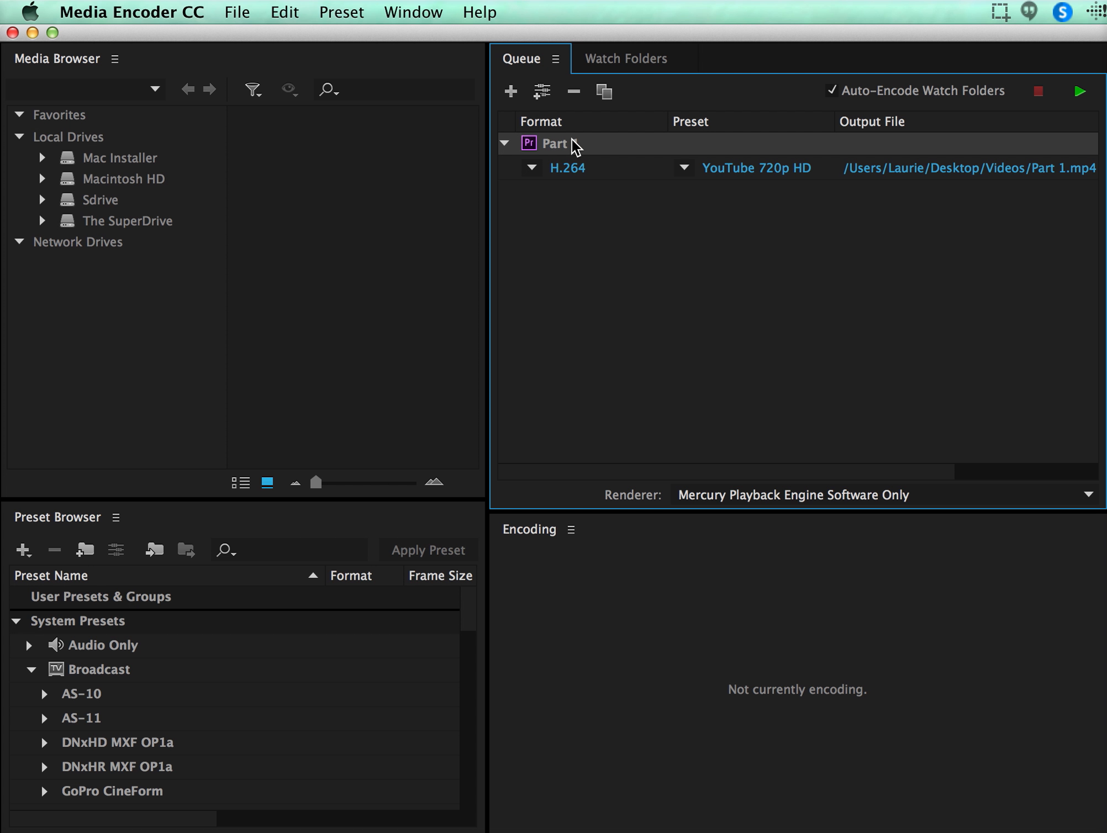
{"action": "right_click", "coordinate": [566, 143]}
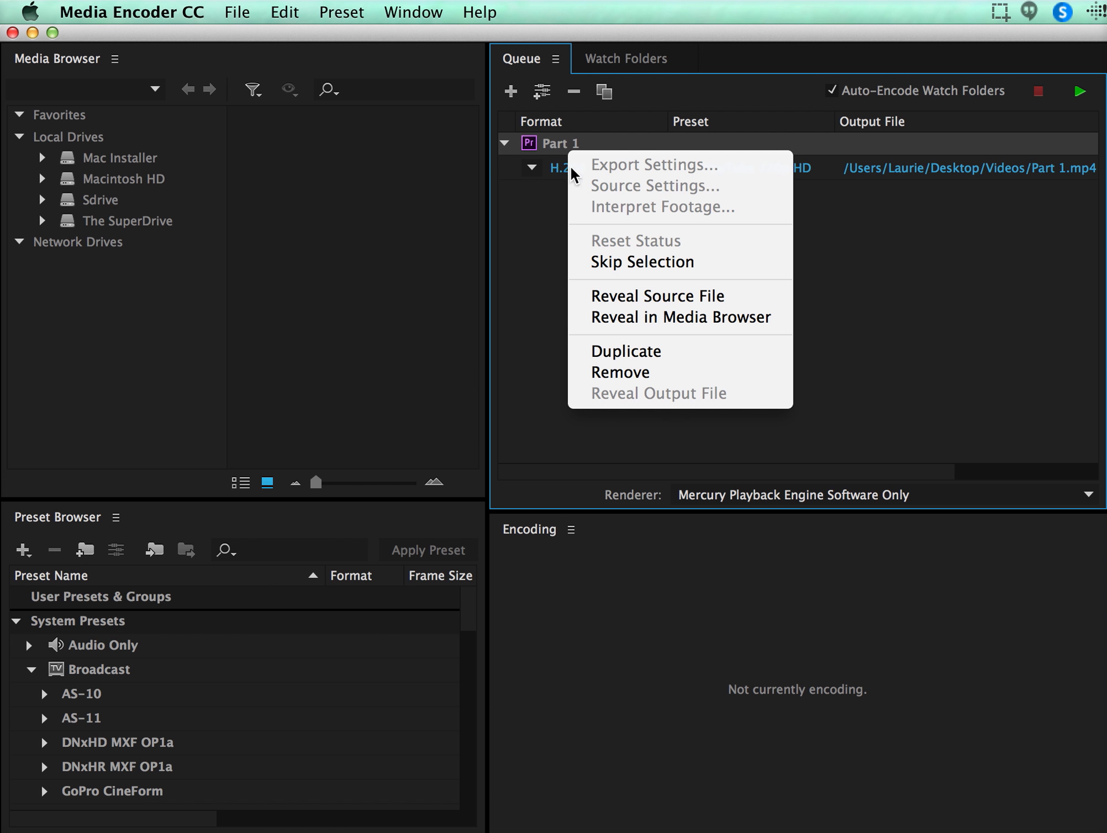
{"action": "left_click", "coordinate": [648, 353]}
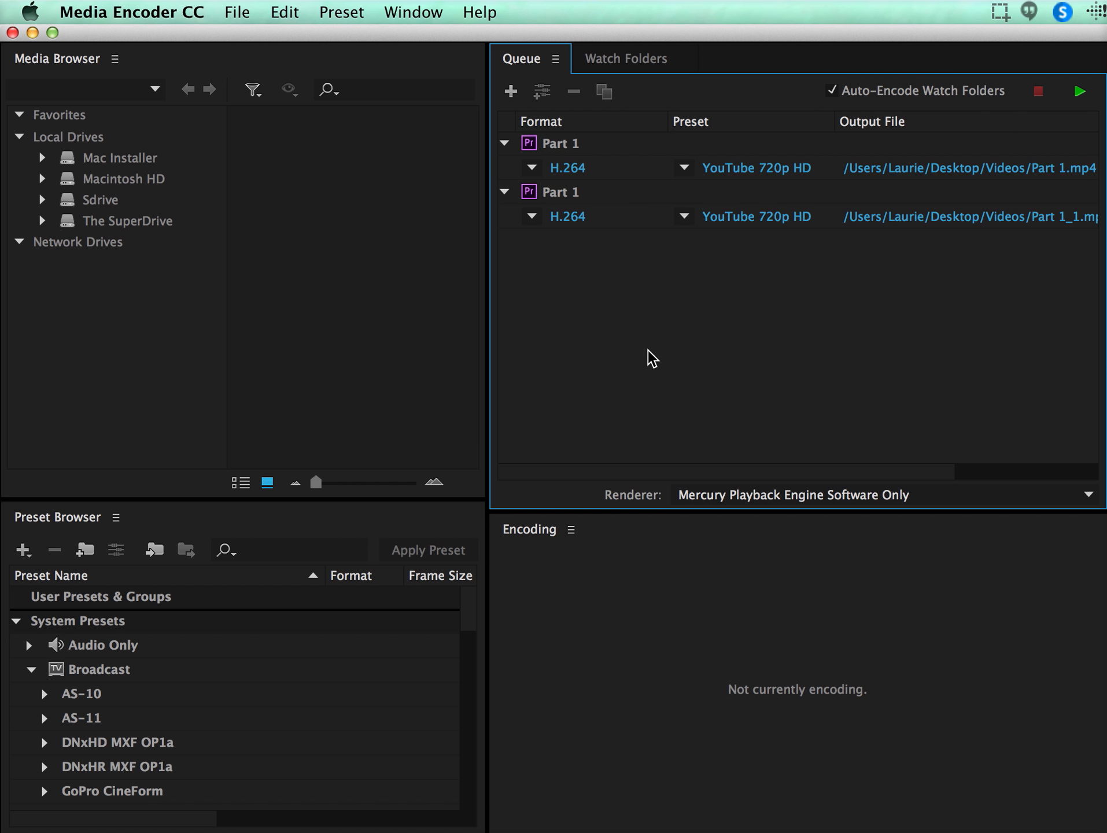
{"action": "right_click", "coordinate": [571, 186]}
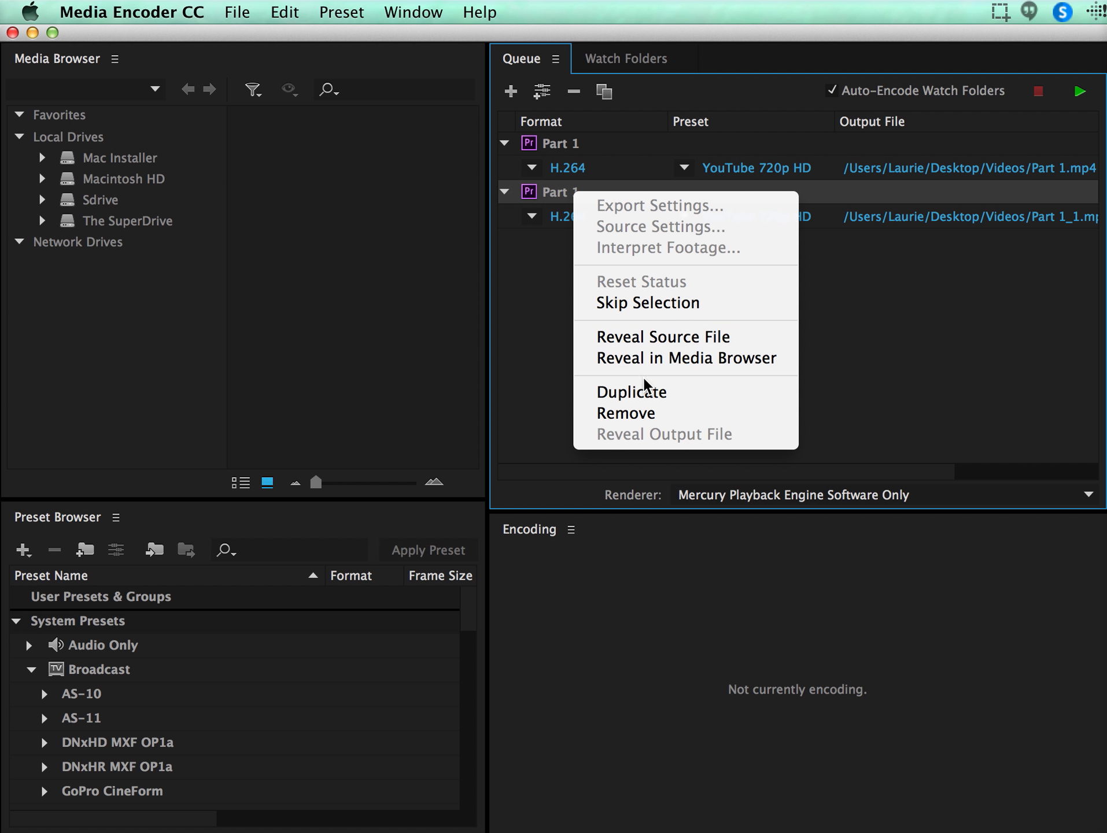
{"action": "left_click", "coordinate": [650, 391]}
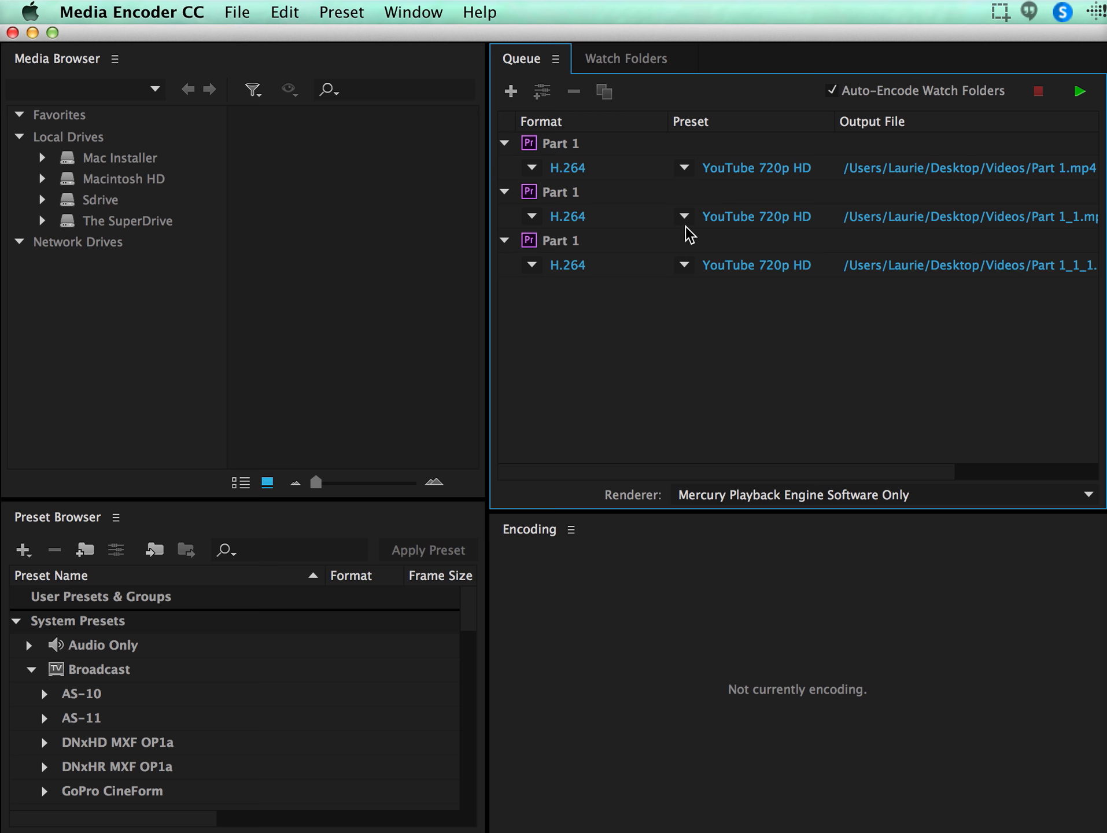
Step: Change the preset of the second Part 1 job to YouTube 480p SD
{"action": "mouse_move", "coordinate": [738, 226]}
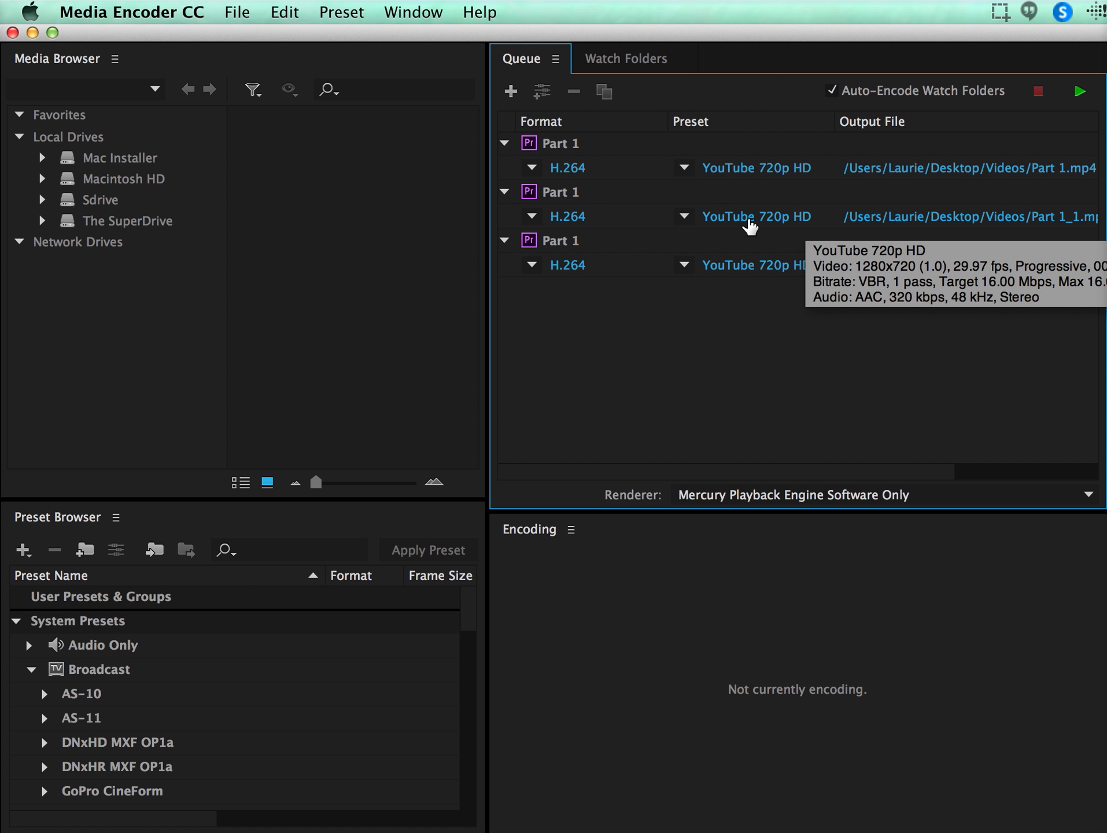
{"action": "left_click", "coordinate": [684, 217]}
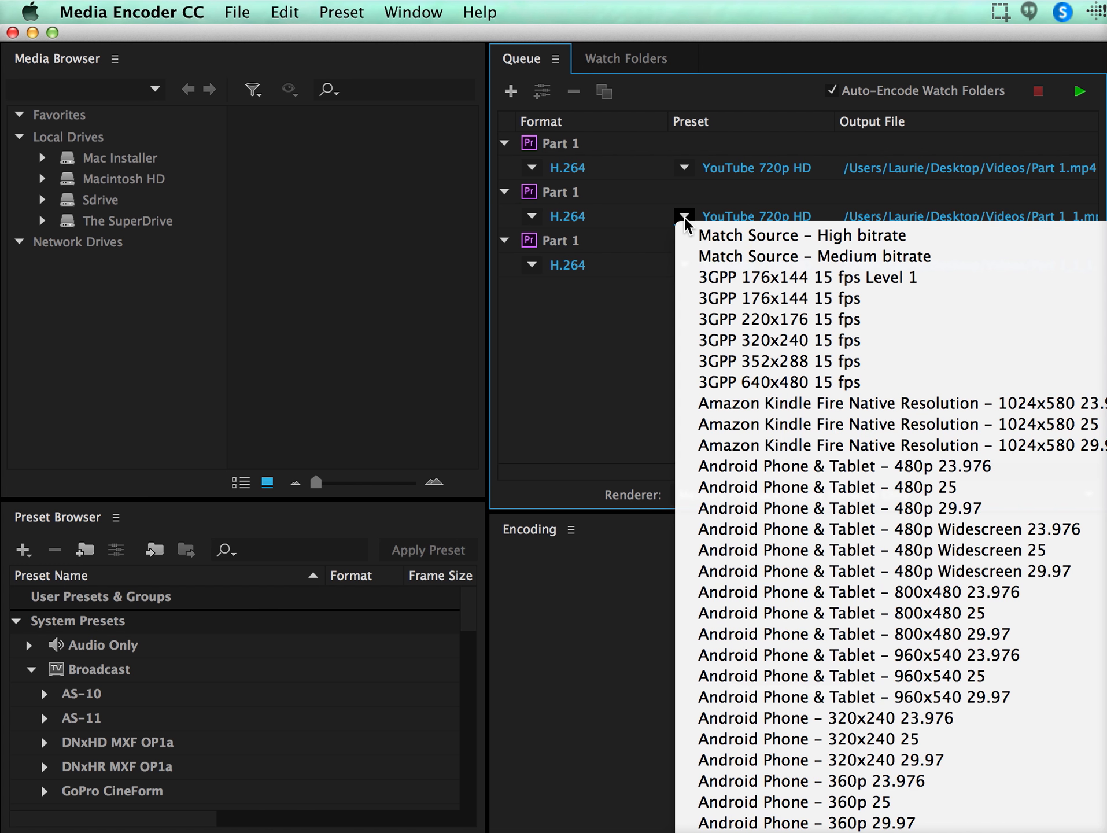
{"action": "scroll", "coordinate": [752, 799], "scroll_direction": "down", "scroll_amount": 10}
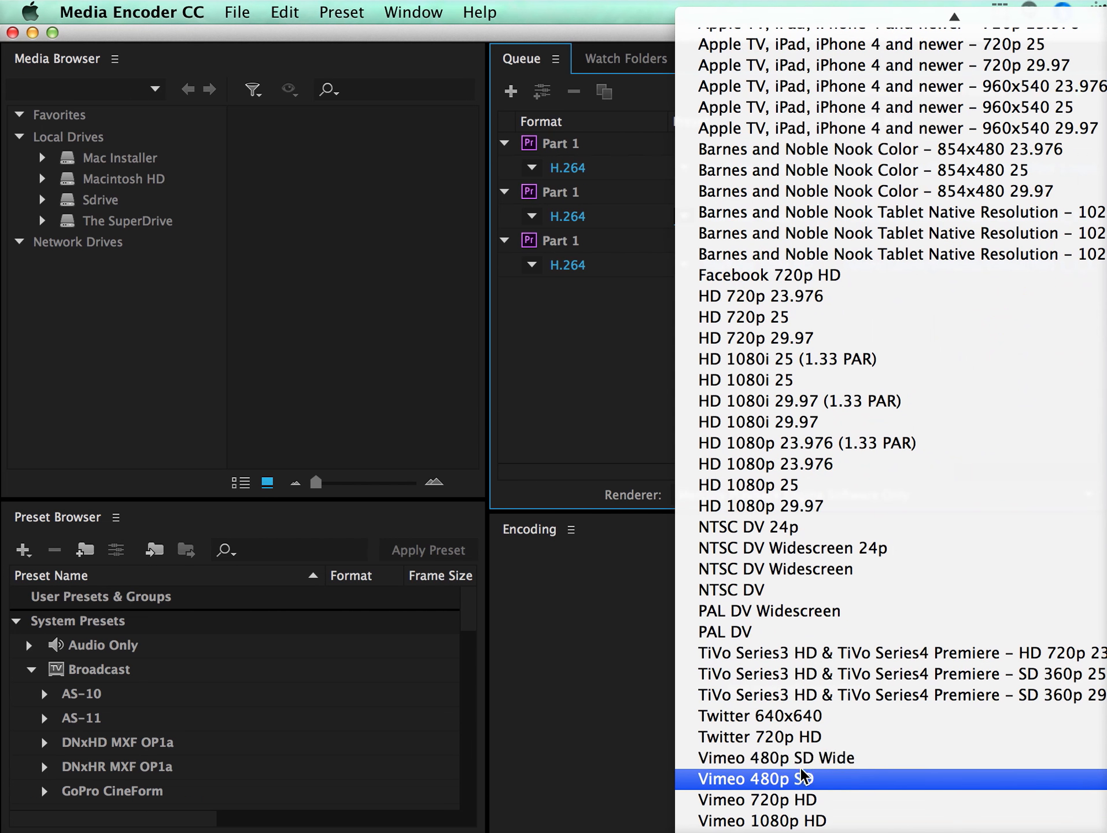
{"action": "left_click", "coordinate": [802, 803]}
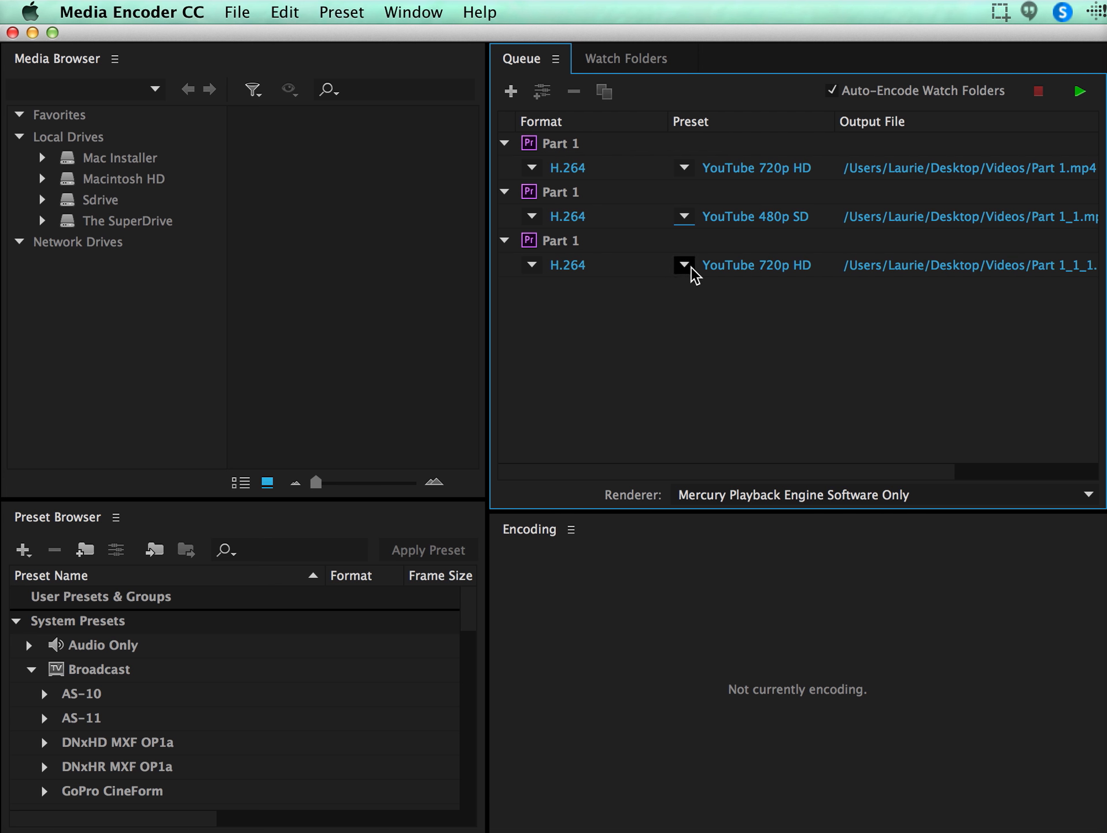
Step: Set the third Part 1 job to the QuickTime format with the NTSC DV Widescreen preset
{"action": "left_click", "coordinate": [533, 263]}
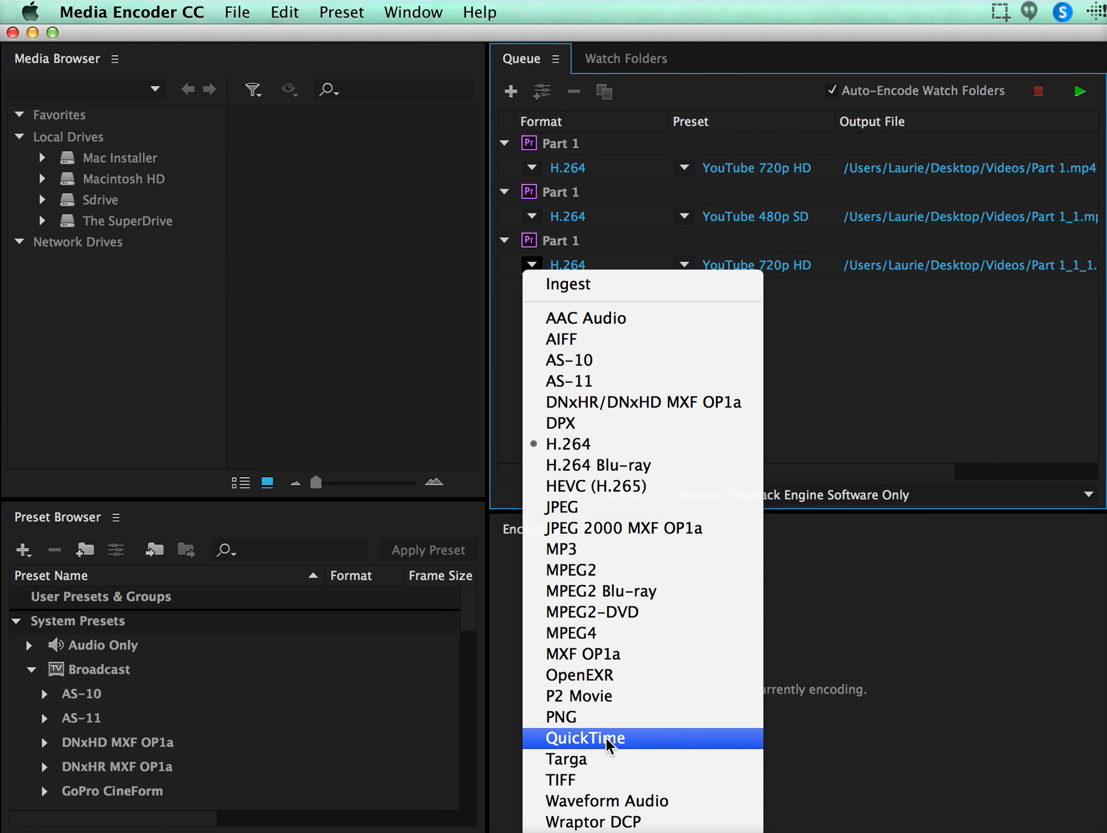
{"action": "left_click", "coordinate": [581, 737]}
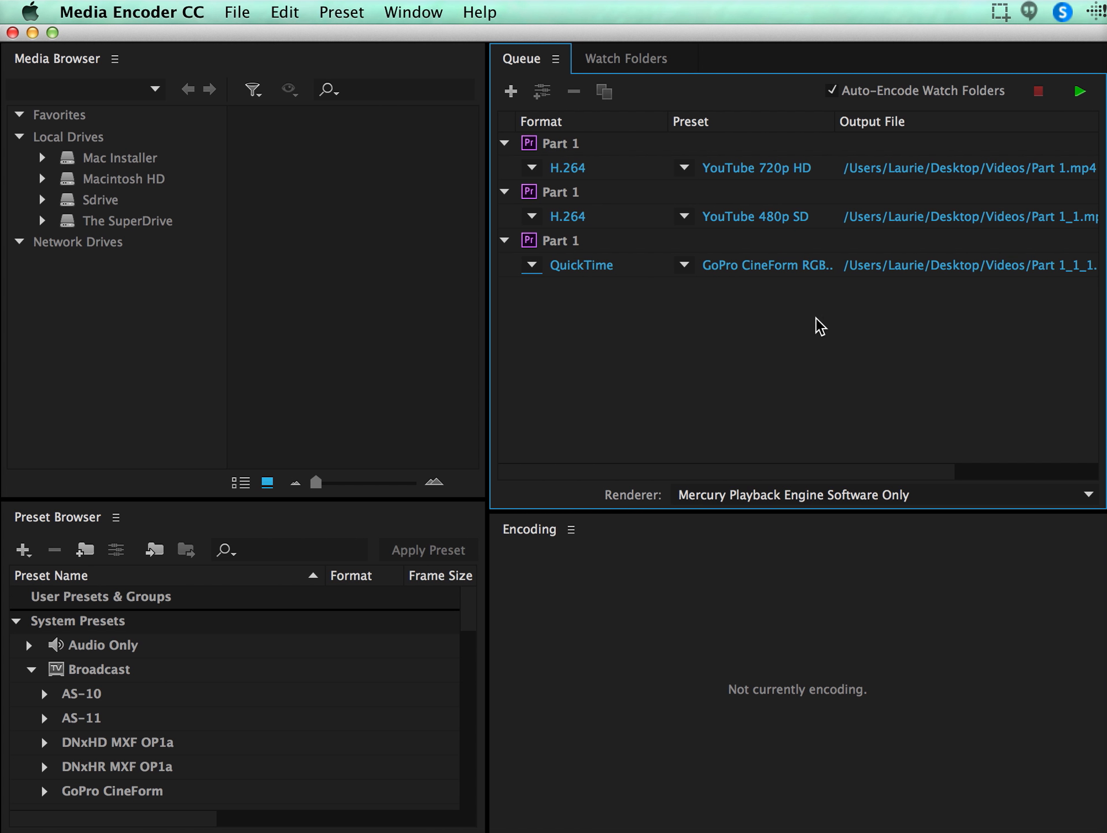
{"action": "left_click", "coordinate": [684, 266]}
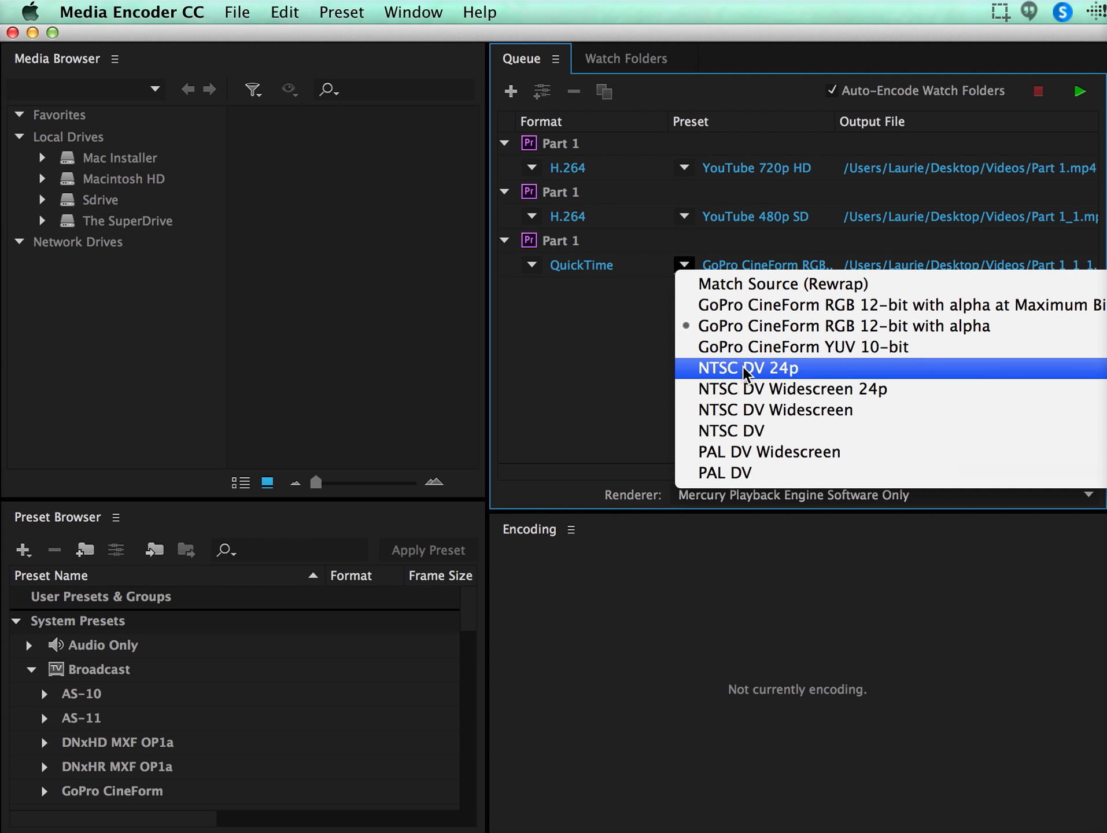
{"action": "left_click", "coordinate": [744, 412]}
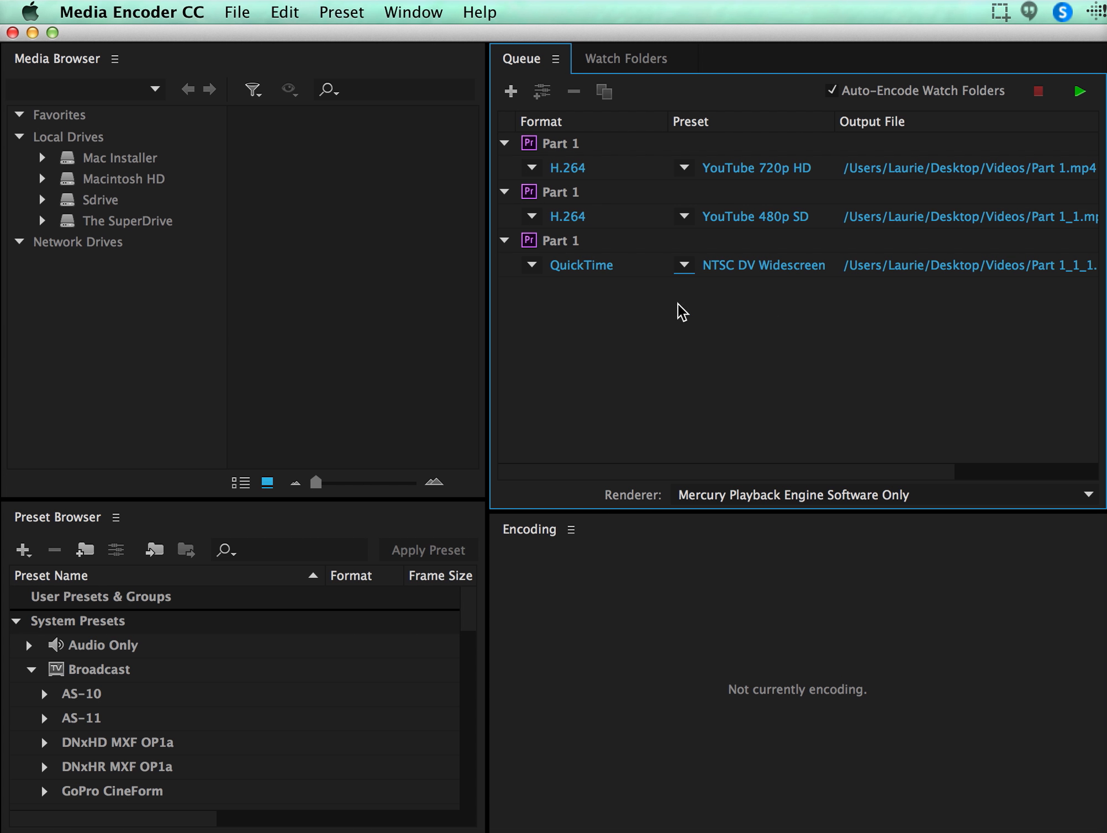
Step: Add the Part 2 sequence from Intro Project.prproj to the encoding queue
{"action": "left_click", "coordinate": [510, 91]}
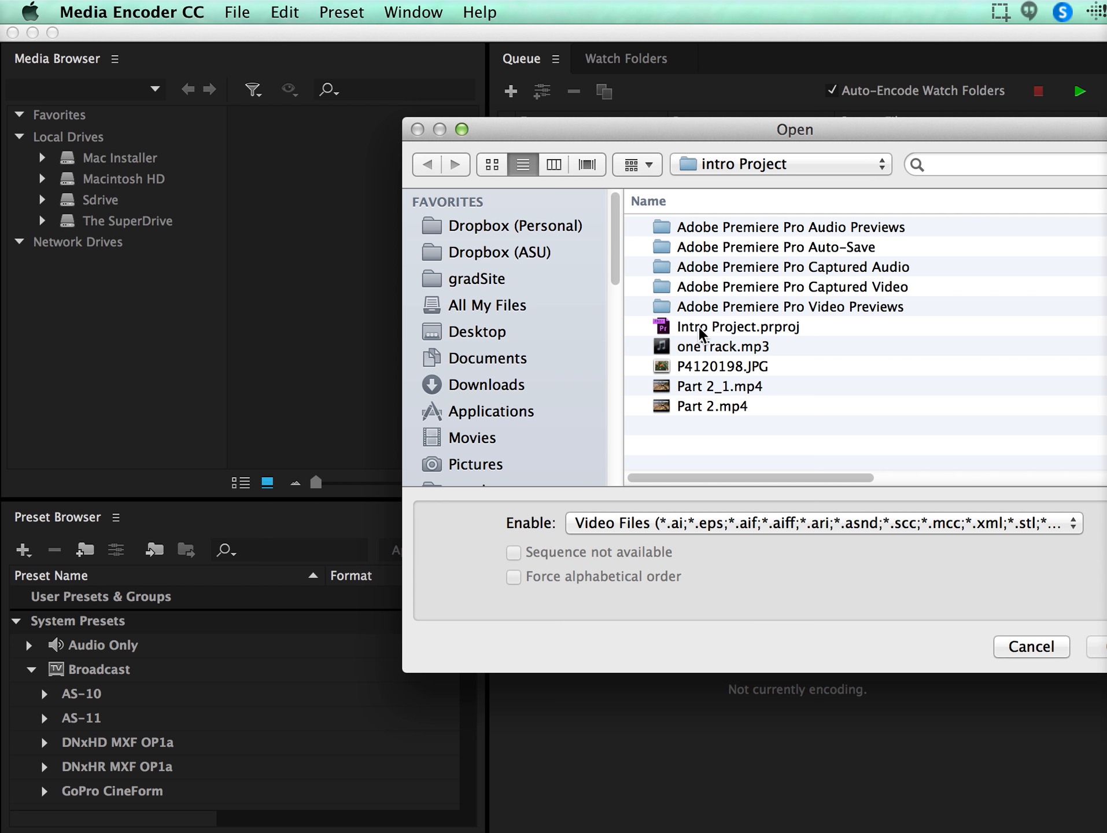
{"action": "double_click", "coordinate": [721, 326]}
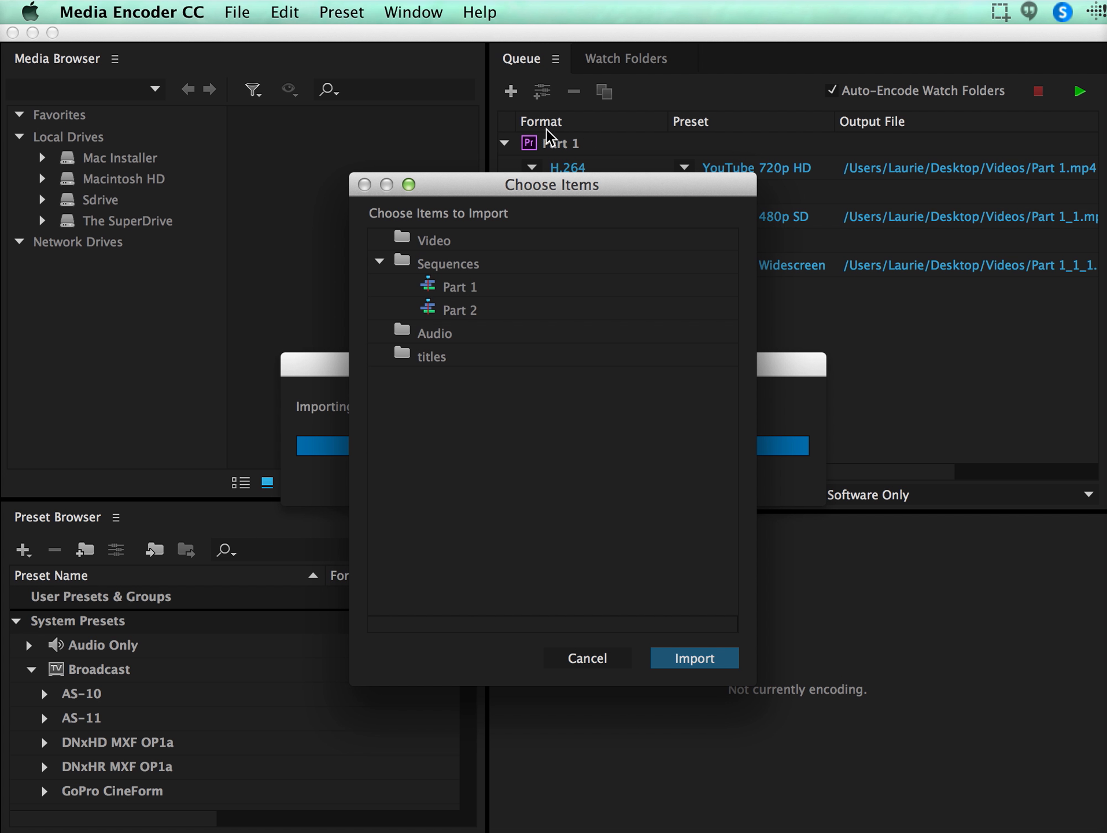
{"action": "left_click", "coordinate": [453, 311]}
{"action": "left_click", "coordinate": [707, 659]}
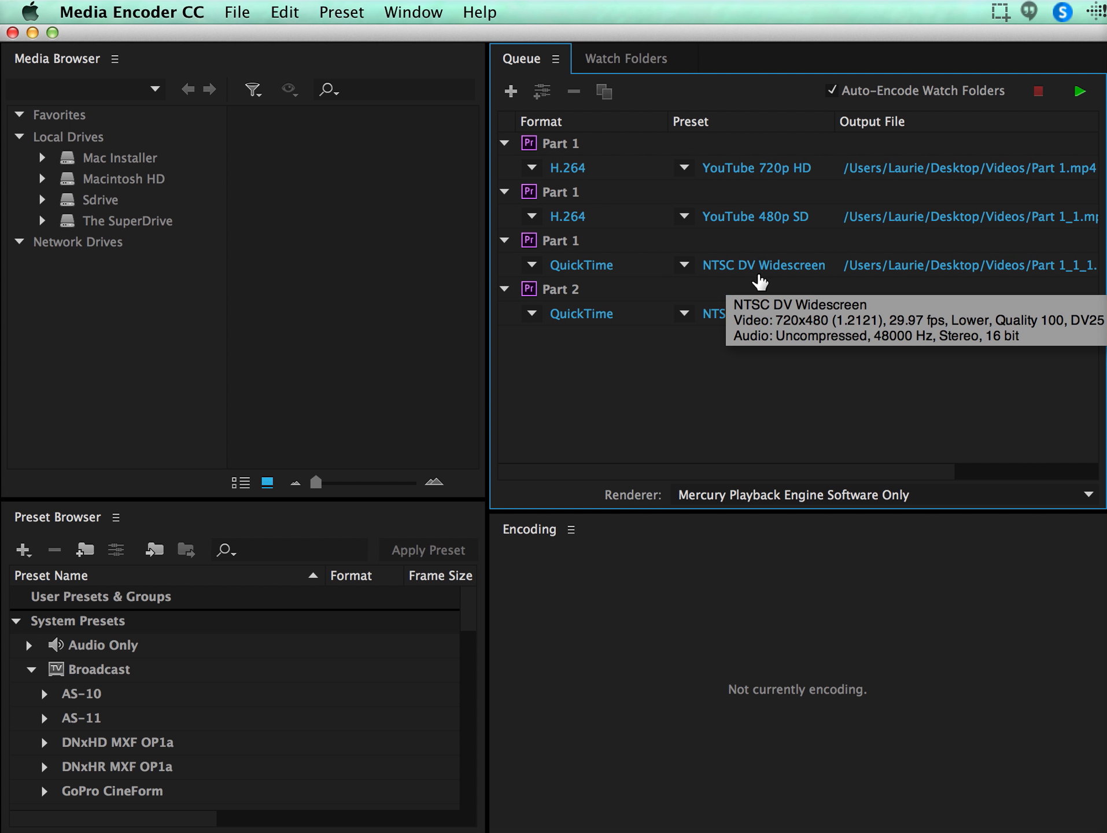
Step: Set the Part 2 job to the H.264 format with the YouTube 1080p HD preset
{"action": "left_click", "coordinate": [531, 313]}
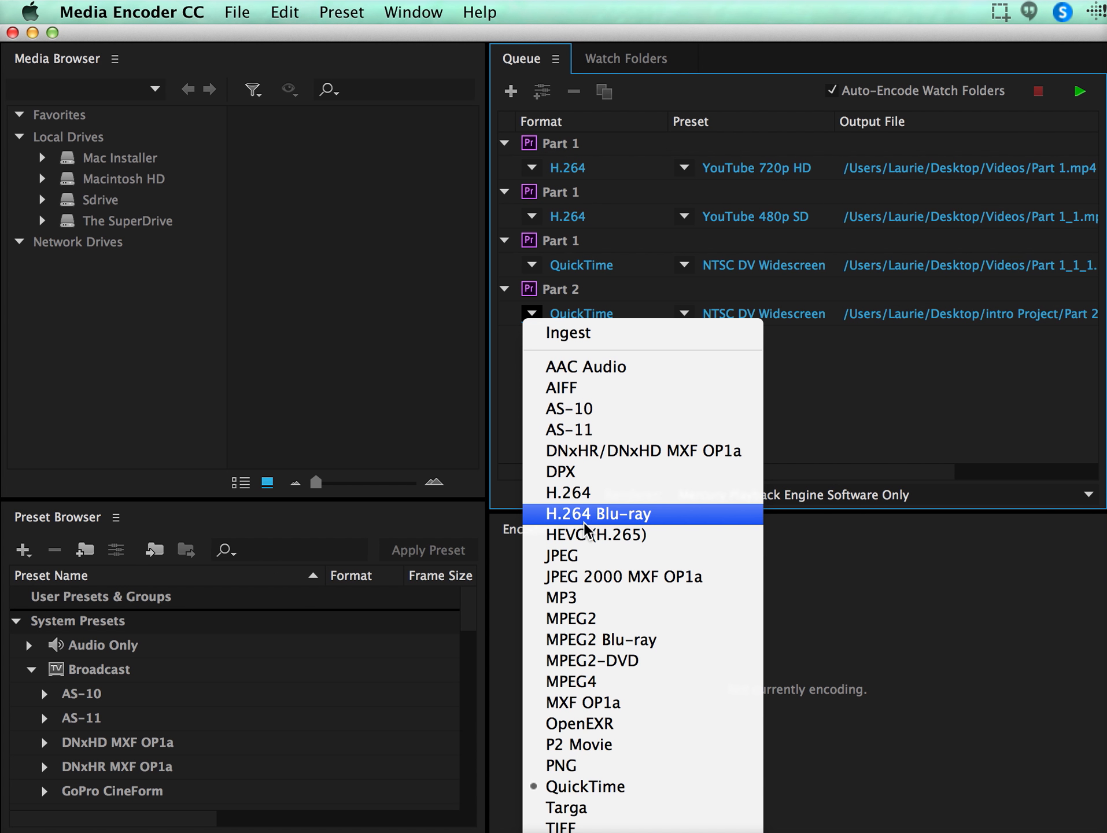
{"action": "left_click", "coordinate": [578, 496]}
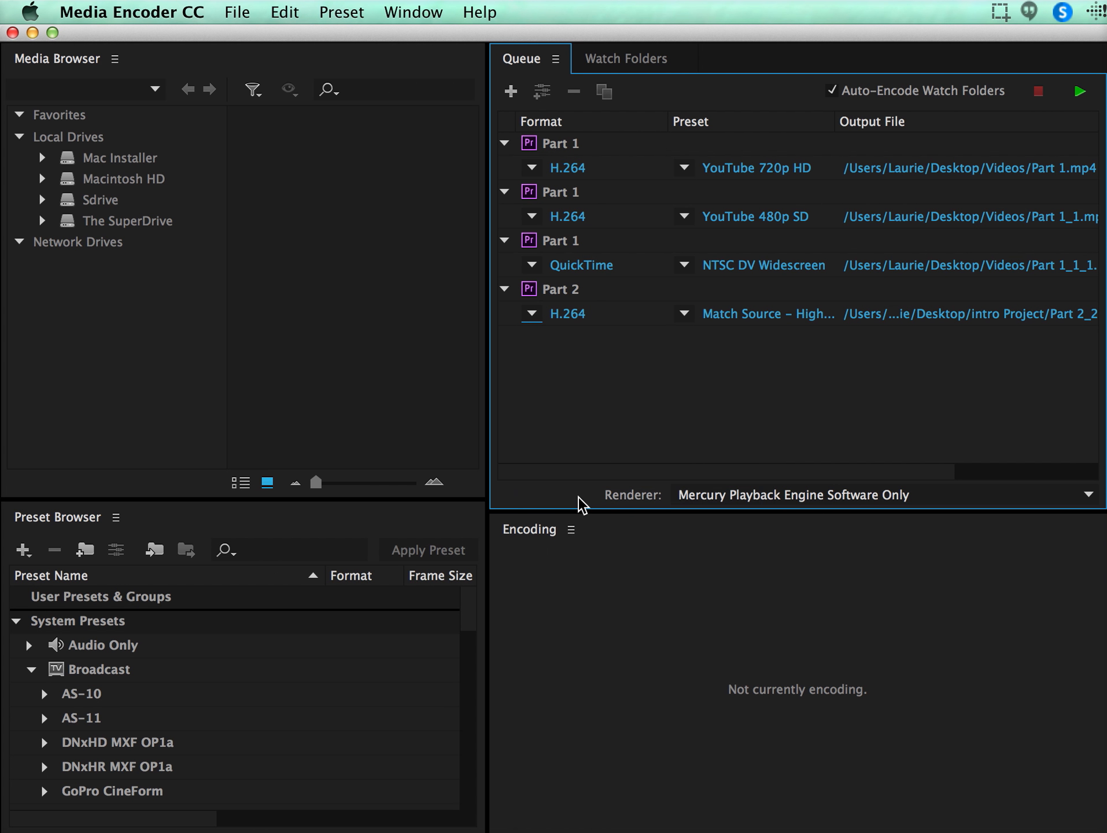
{"action": "left_click", "coordinate": [685, 314]}
{"action": "mouse_move", "coordinate": [734, 831]}
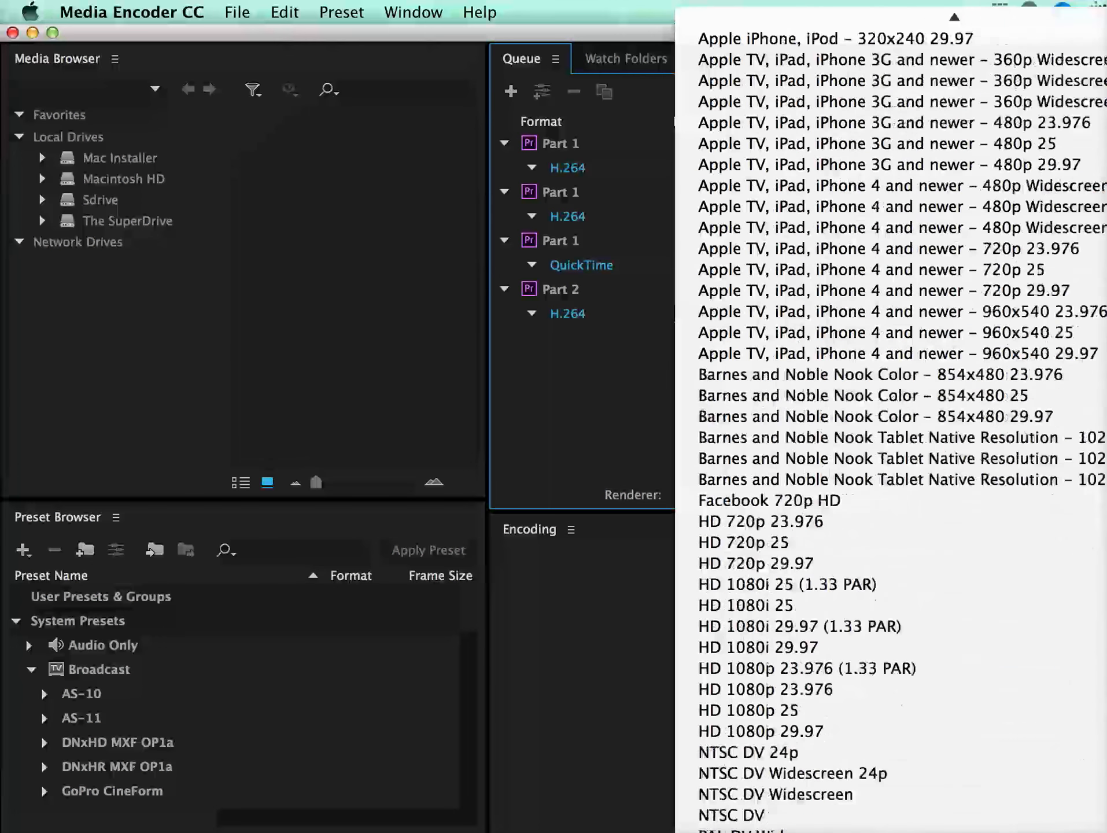
{"action": "left_click", "coordinate": [734, 831]}
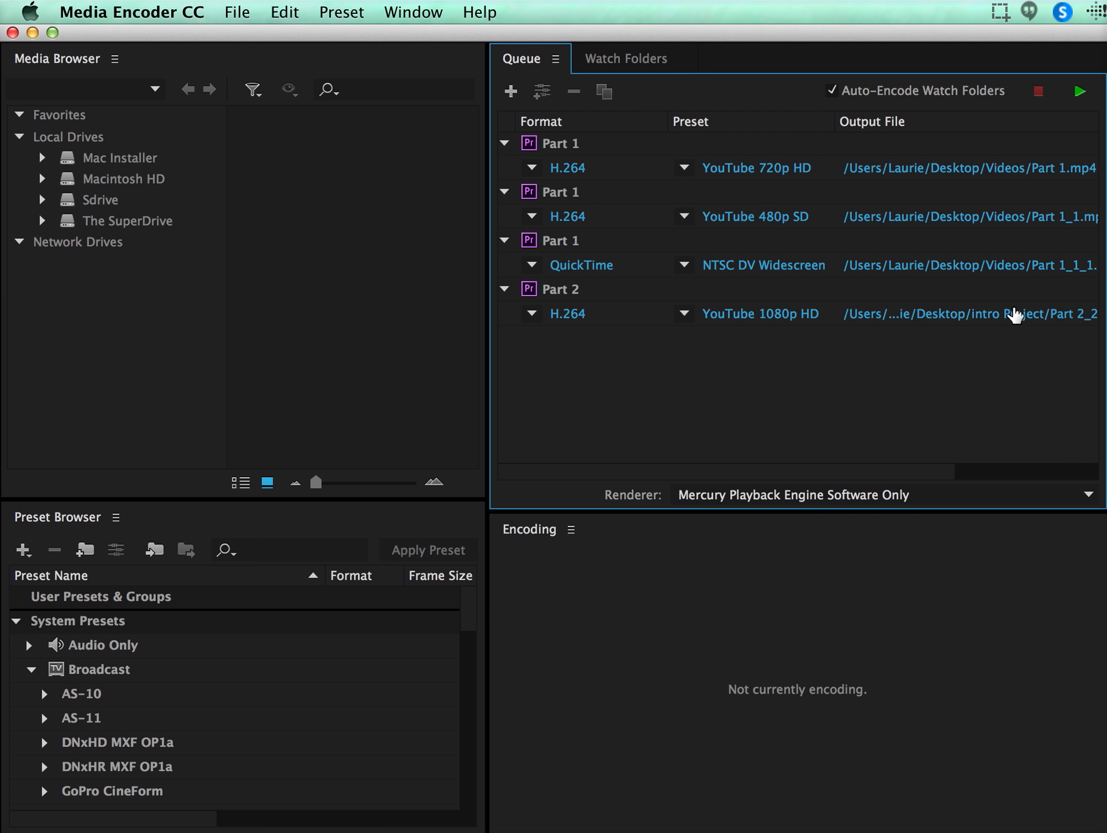
Step: Change the output location of the Part 2 job to the Videos folder, keeping the file name Part 2_2
{"action": "left_click", "coordinate": [961, 316]}
{"action": "left_click", "coordinate": [735, 323]}
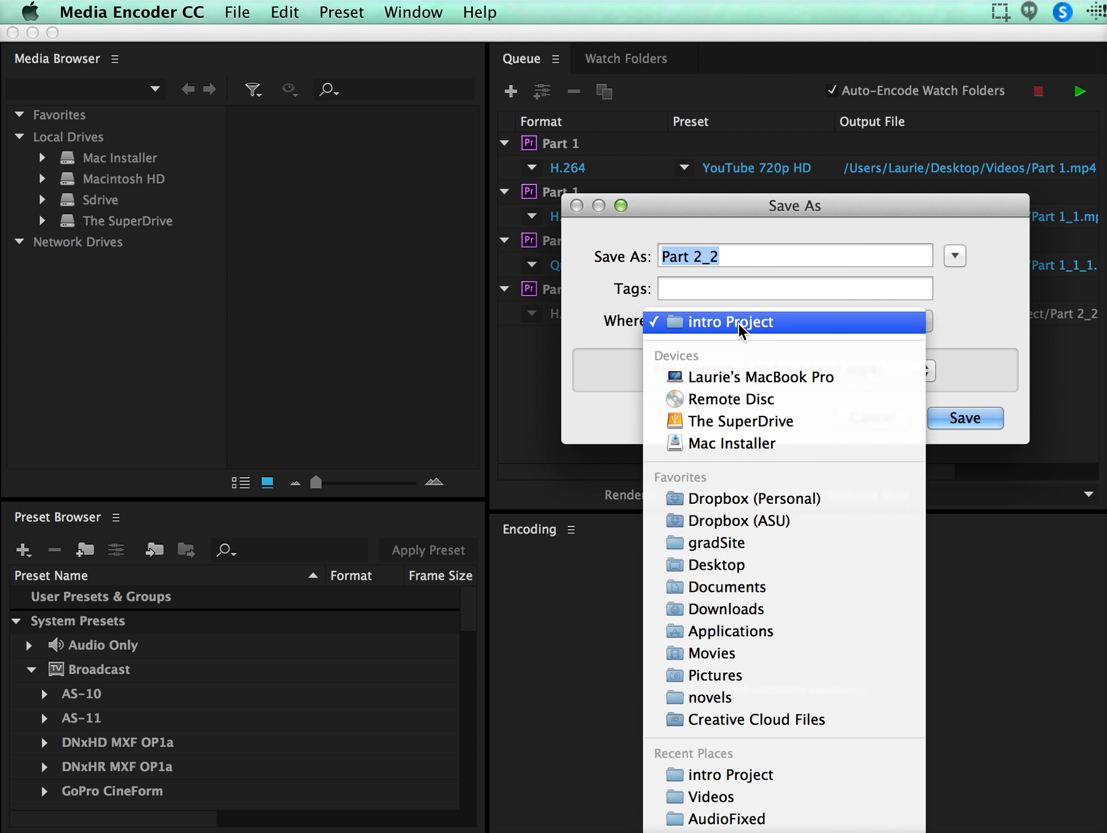
{"action": "left_click", "coordinate": [775, 798]}
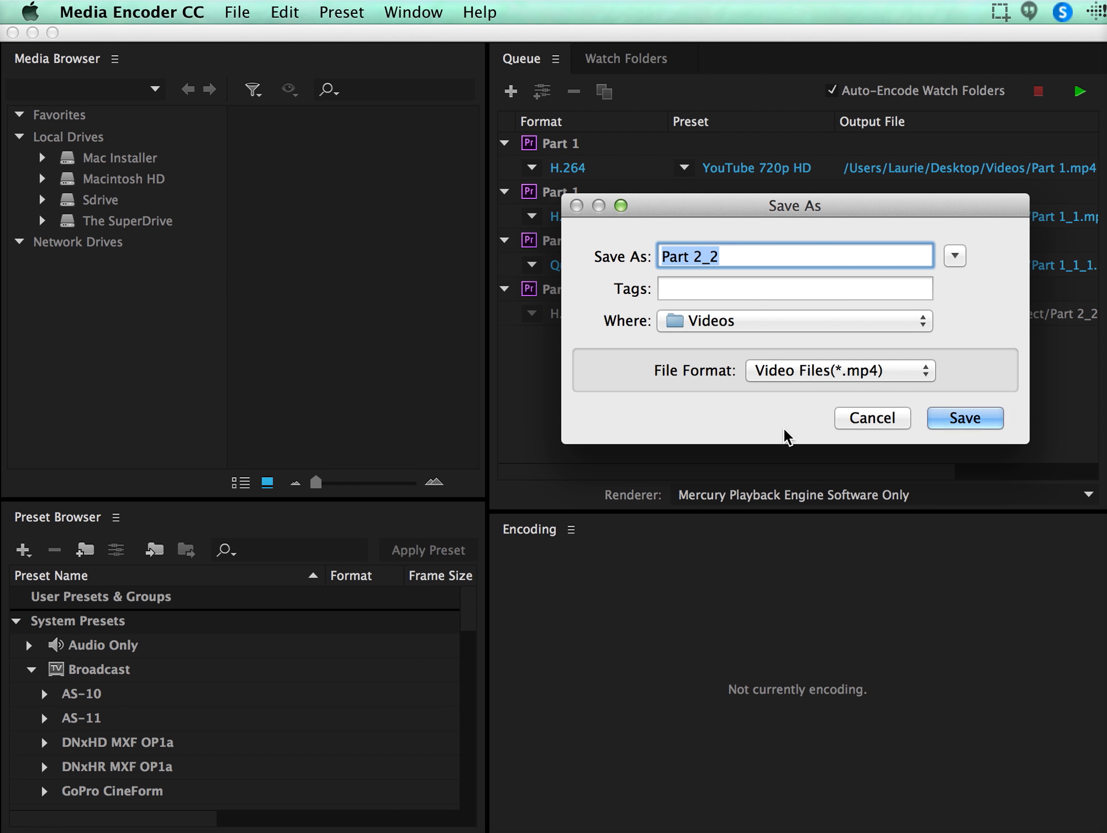
{"action": "left_click", "coordinate": [975, 414]}
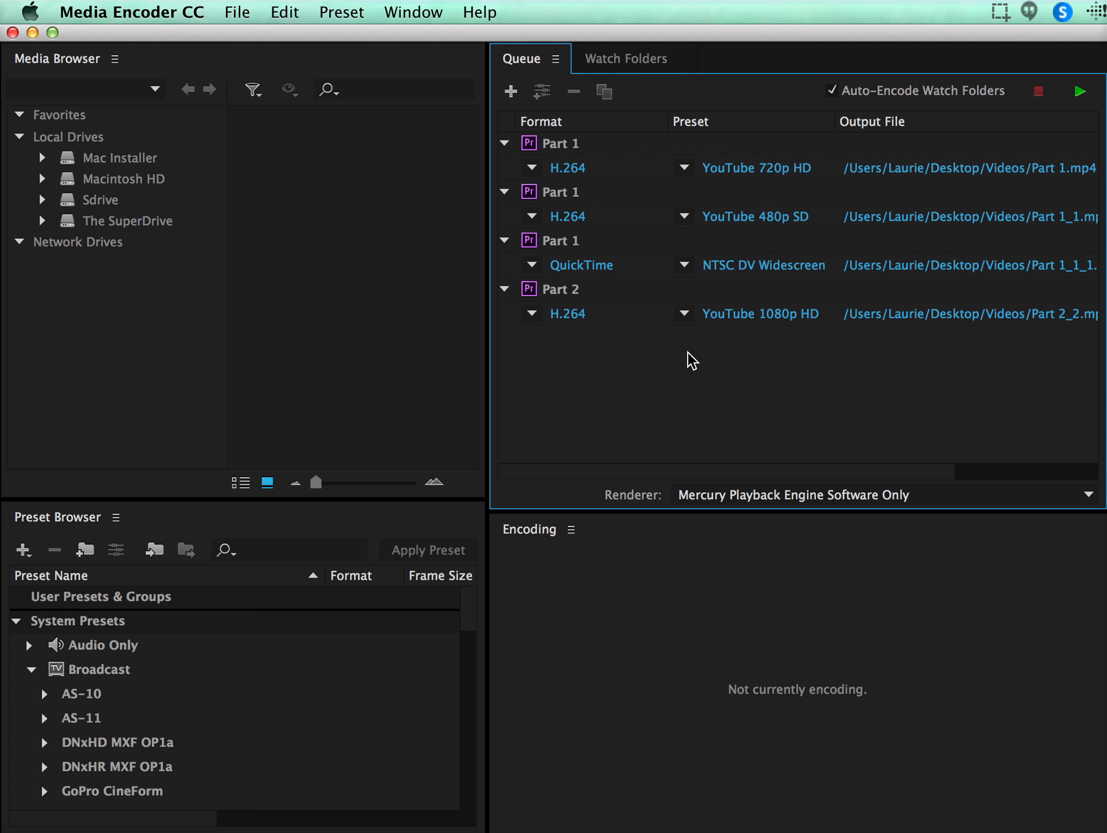
Step: Select all four jobs in the queue and start encoding them
{"action": "left_click_drag", "start_coordinate": [732, 357], "coordinate": [711, 147]}
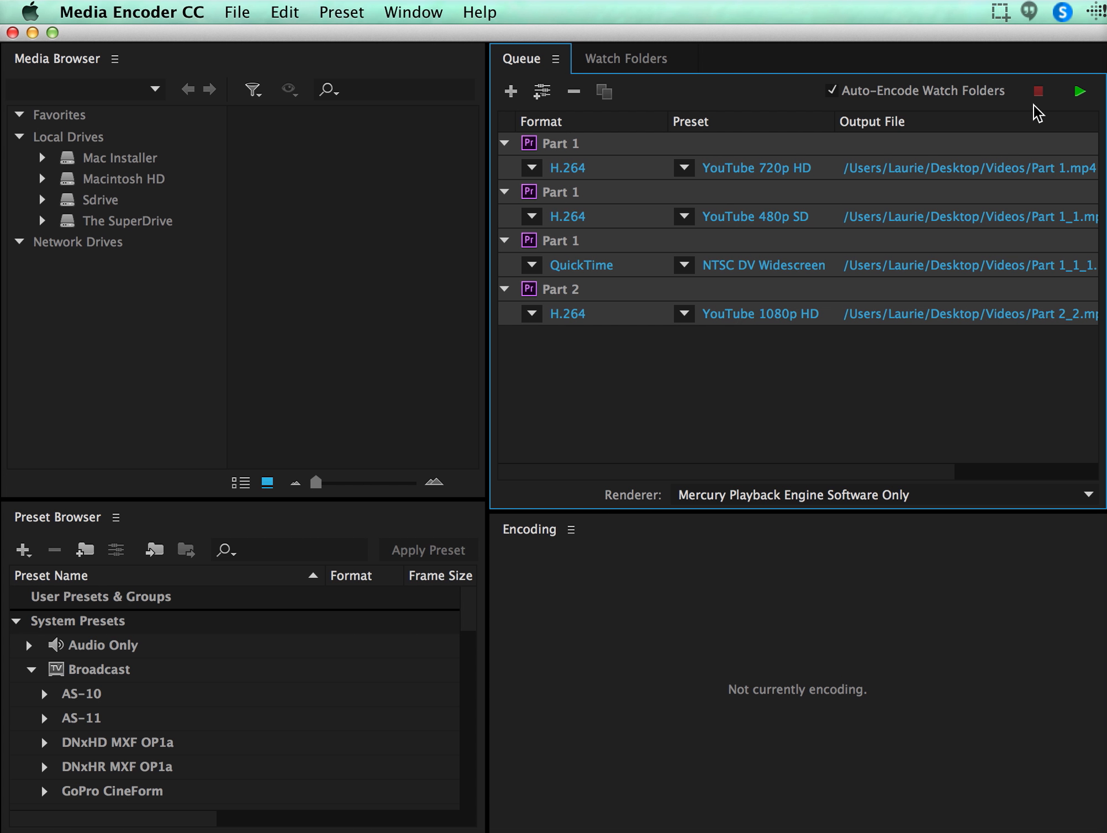
{"action": "left_click", "coordinate": [1079, 99]}
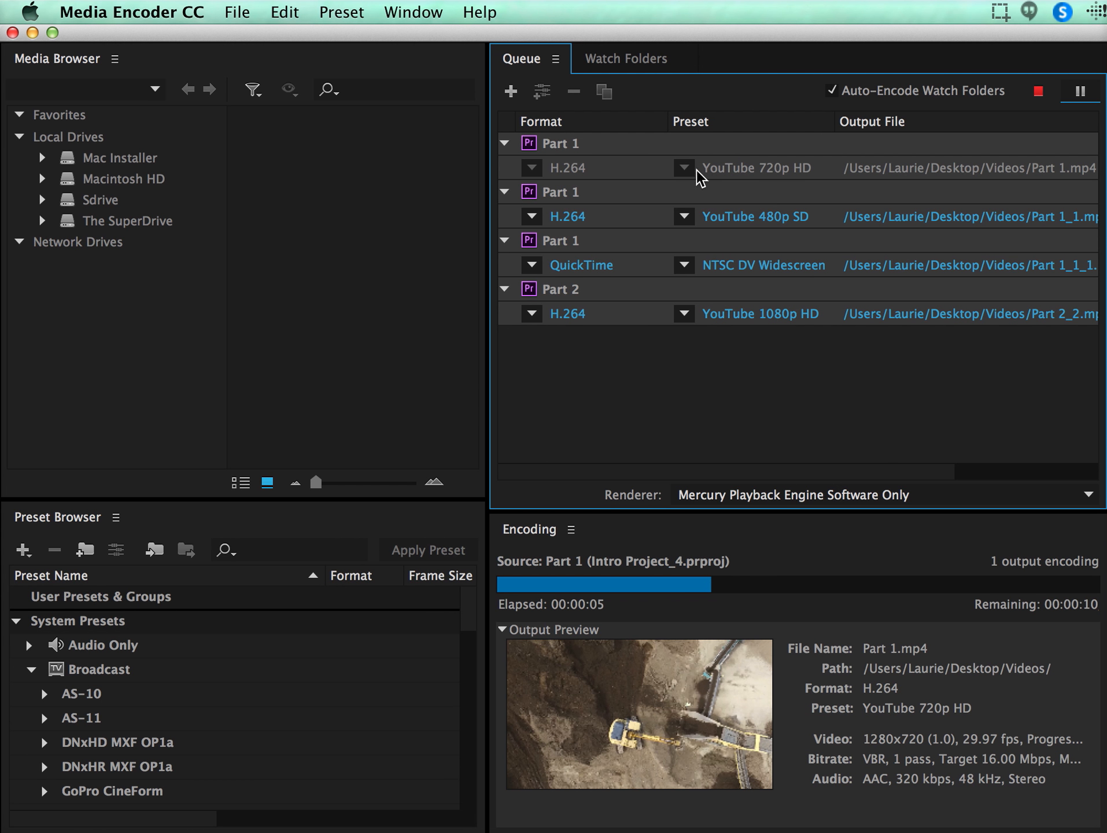
{"action": "mouse_move", "coordinate": [735, 169]}
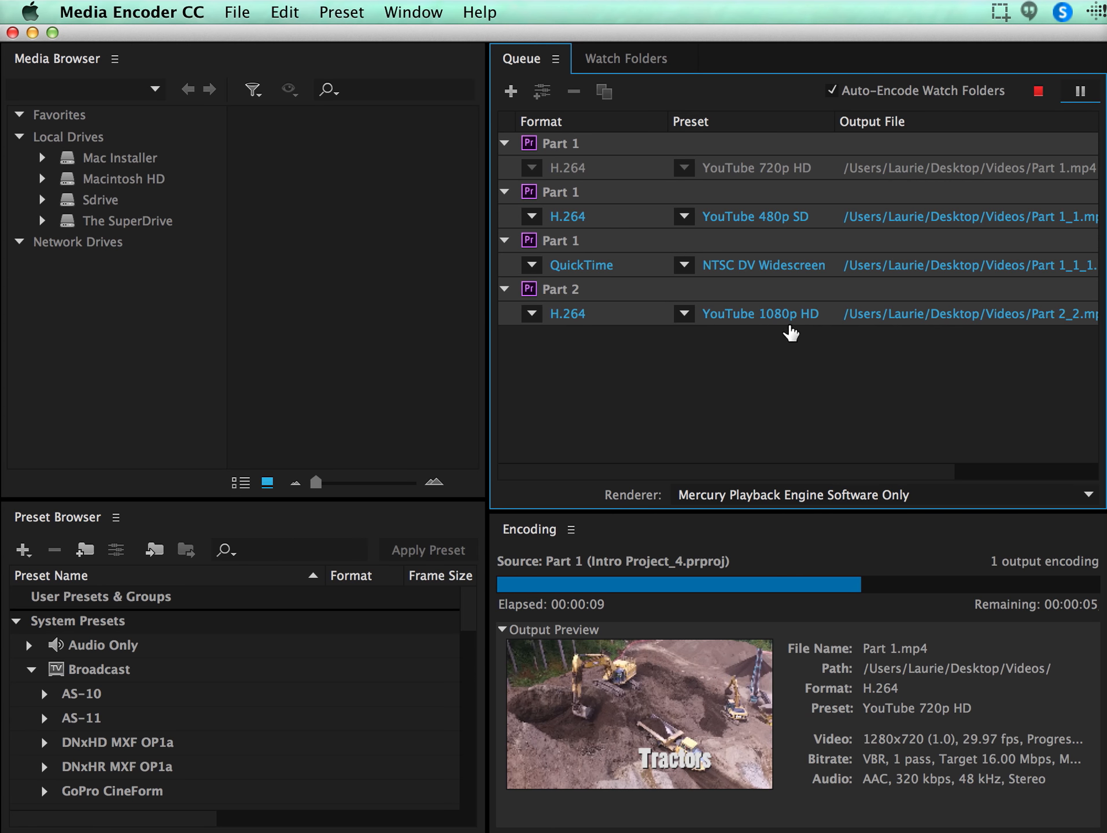
{"action": "mouse_move", "coordinate": [754, 222]}
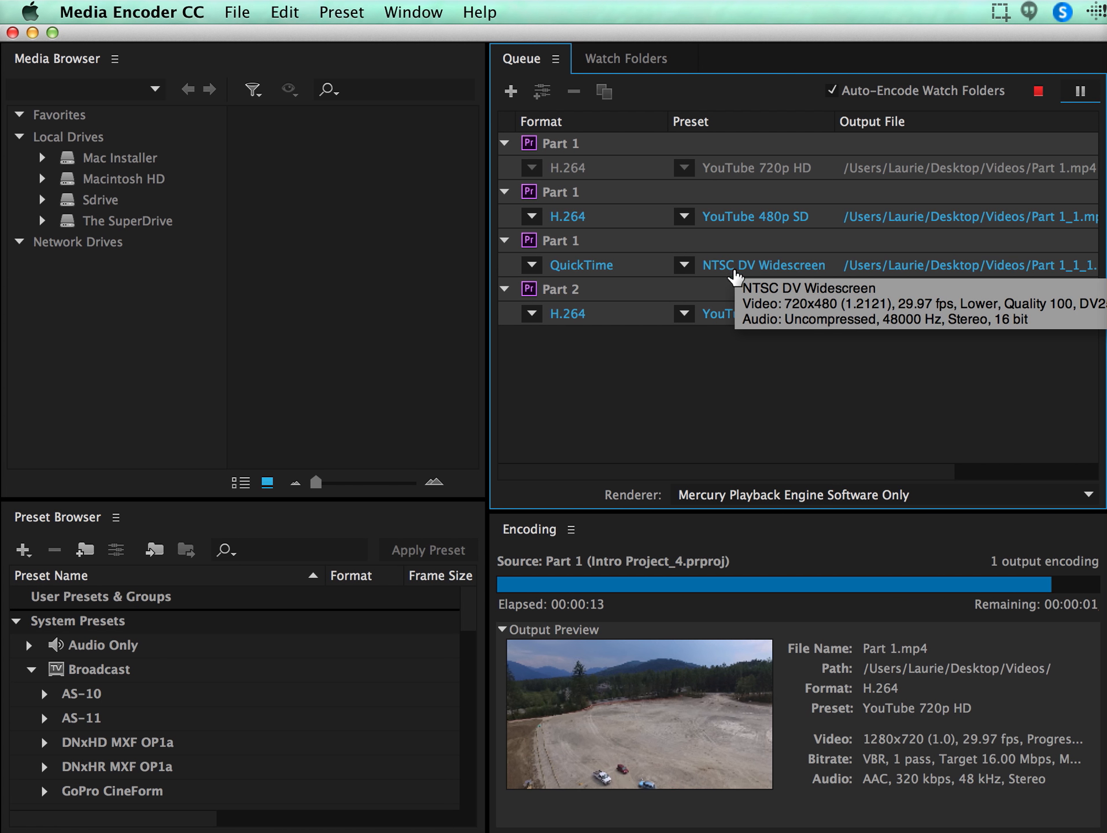
{"action": "mouse_move", "coordinate": [742, 314]}
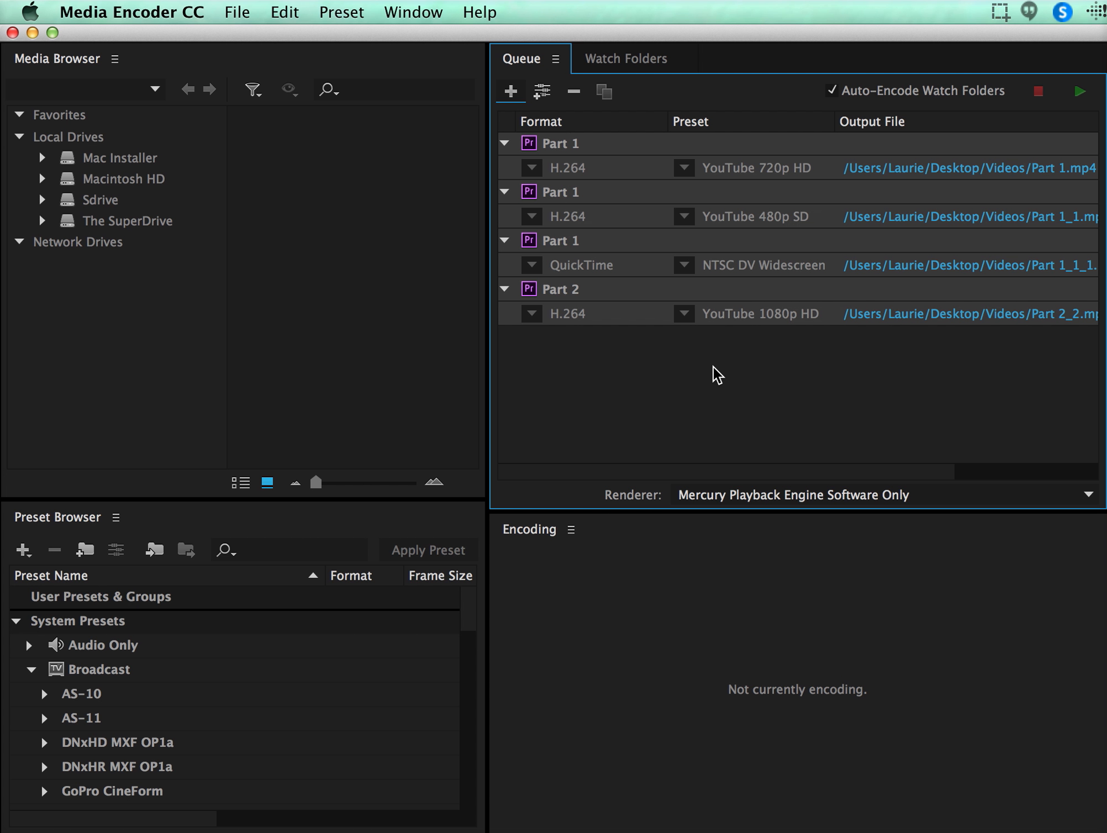
Step: Leave Media Encoder and hide the windows in front to view the exported files in Finder's Videos folder
{"action": "key", "text": "super+Tab"}
{"action": "key", "text": "super+h"}
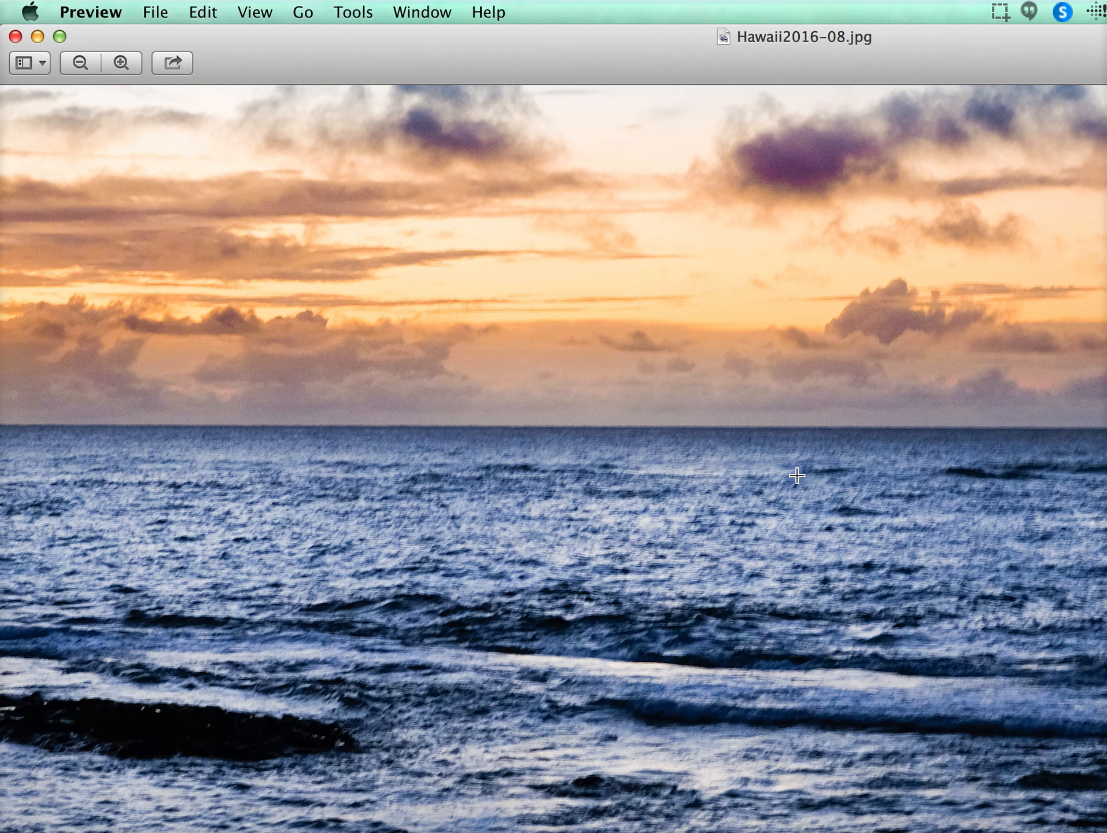
{"action": "key", "text": "super+h"}
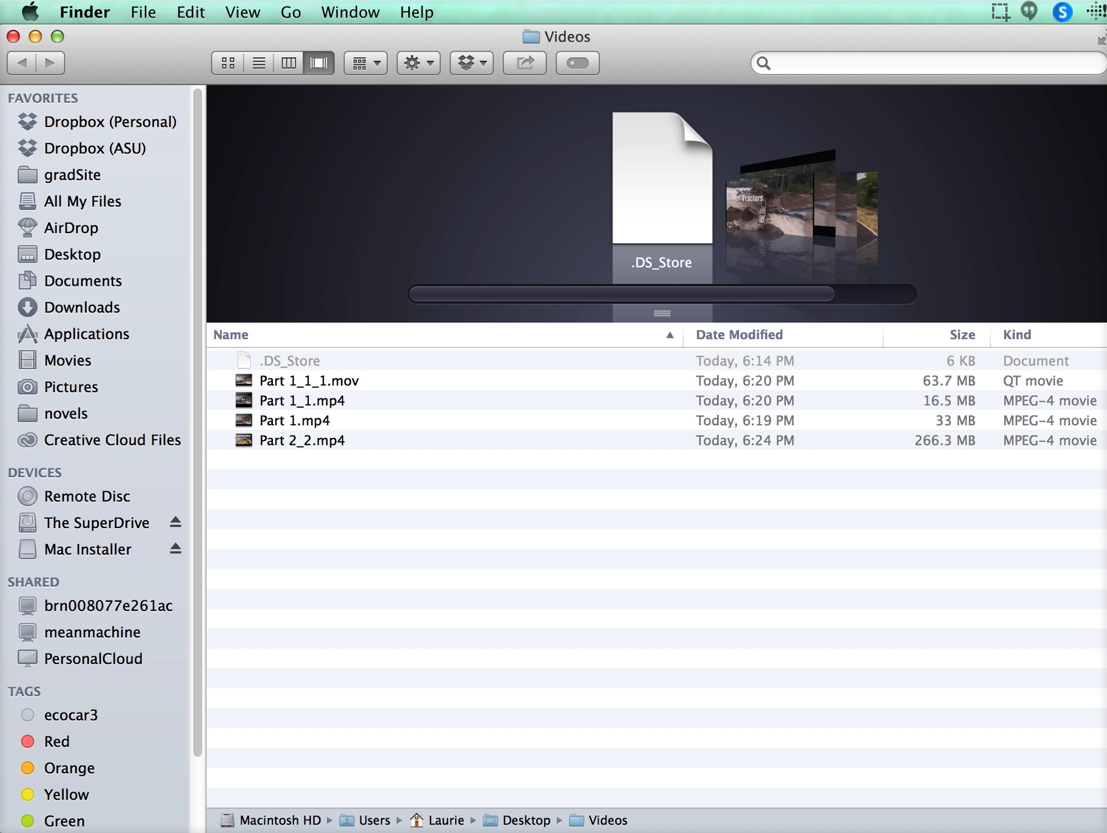
{"action": "left_click", "coordinate": [1000, 12]}
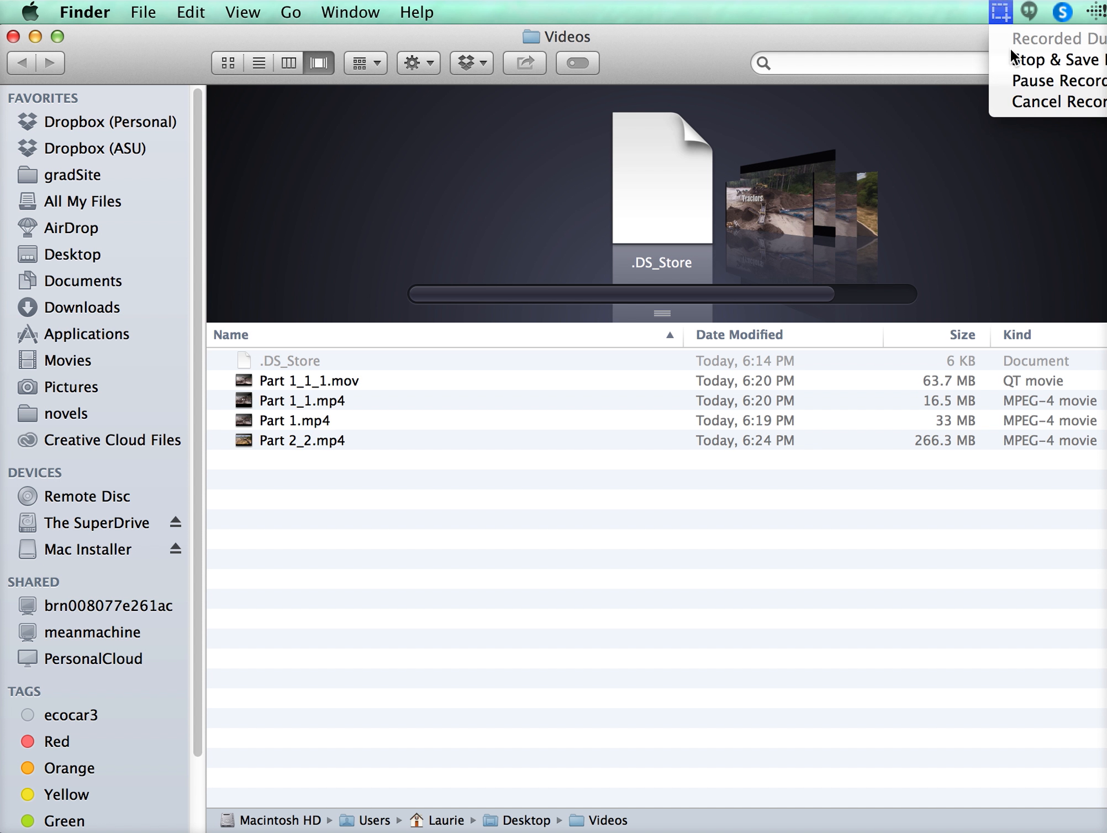